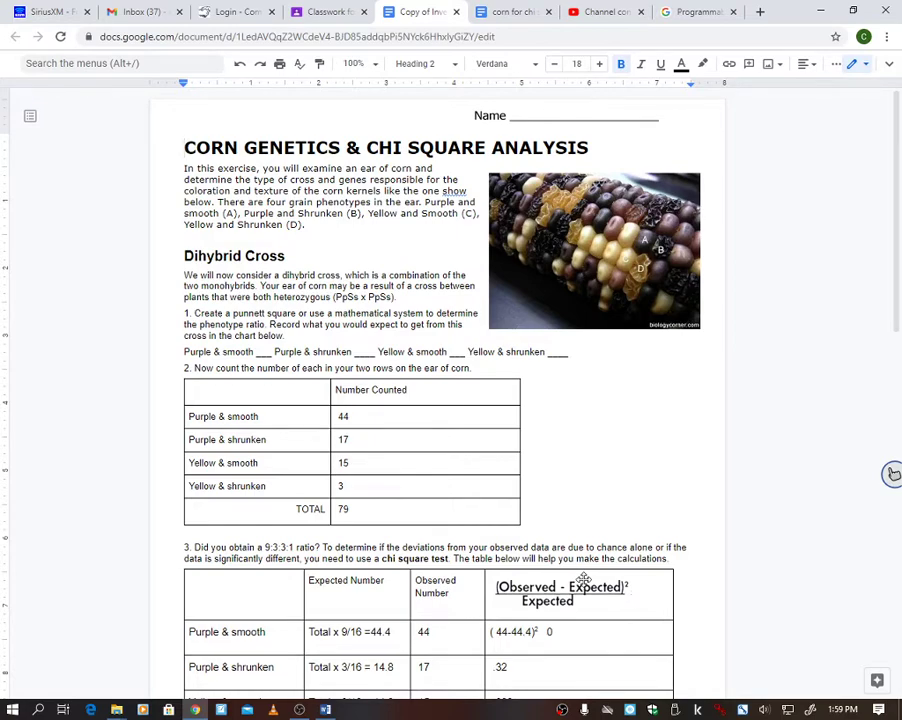
Step: Delete the purple kernel counts 44 and 17 from the counts table
scroll(573, 430, "down", 3)
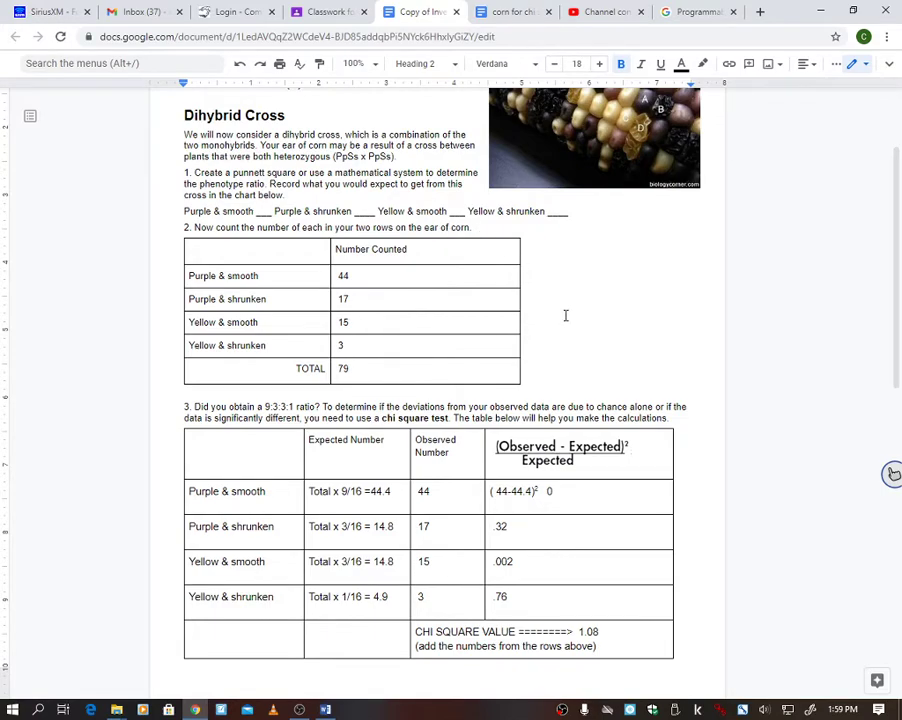
scroll(563, 314, "down", 4)
scroll(561, 314, "up", 4)
scroll(563, 316, "up", 3)
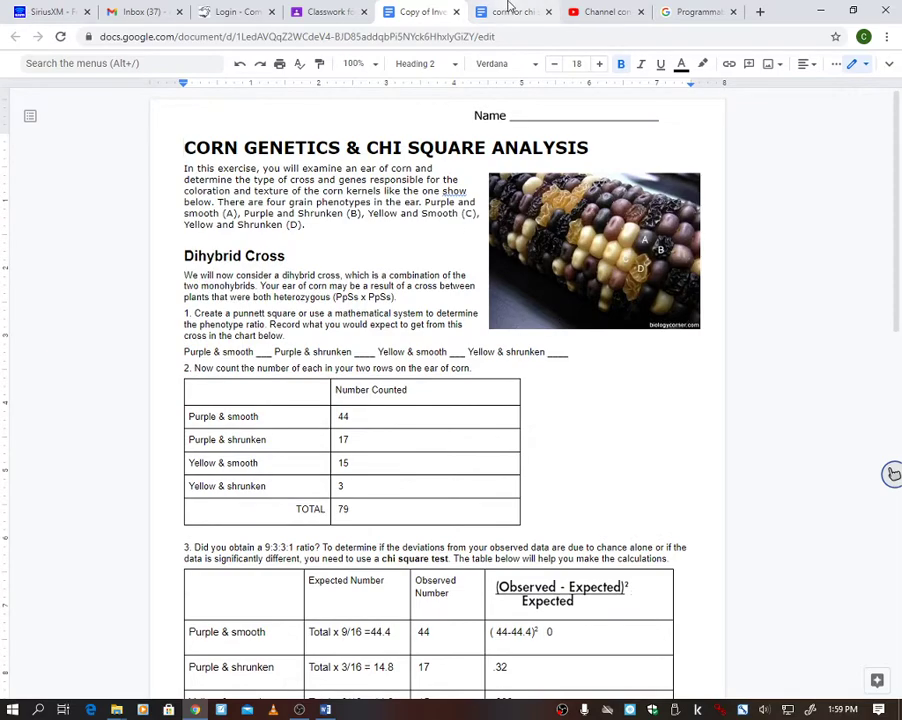
scroll(534, 305, "down", 20)
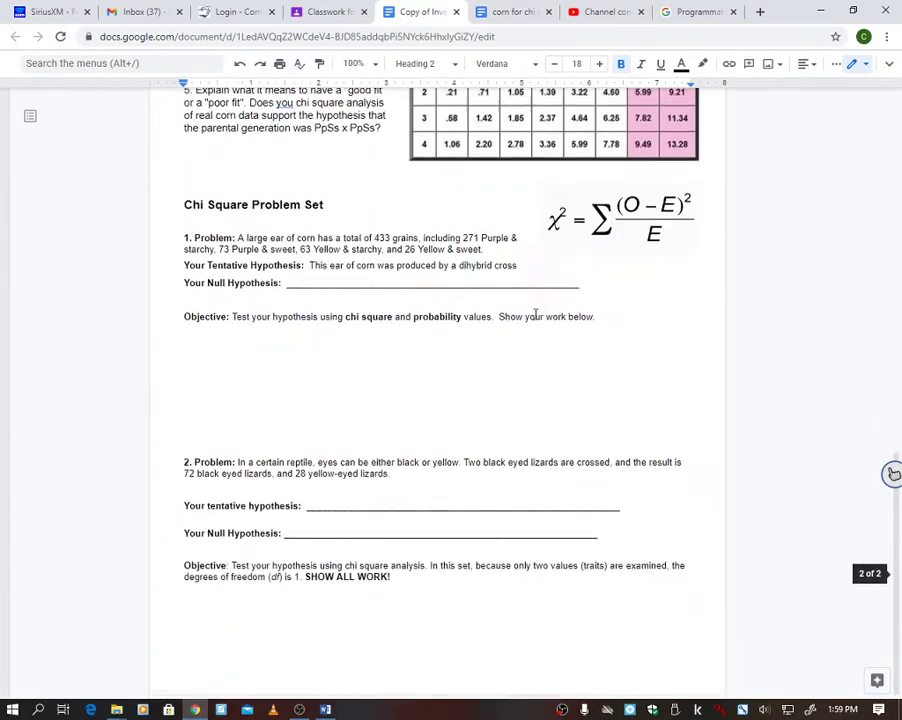
scroll(533, 314, "up", 20)
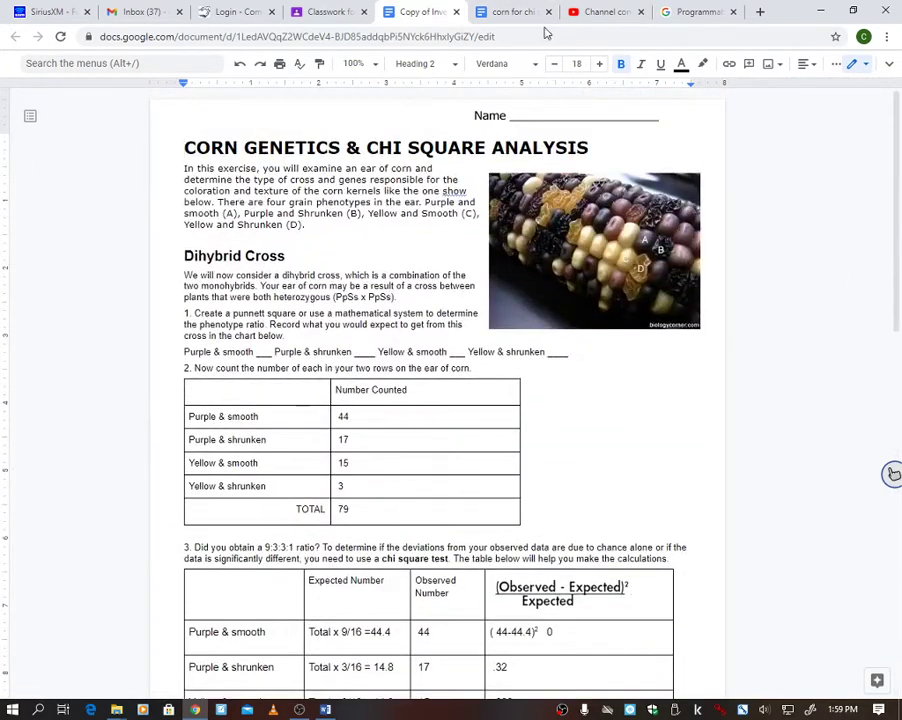
double_click(343, 416)
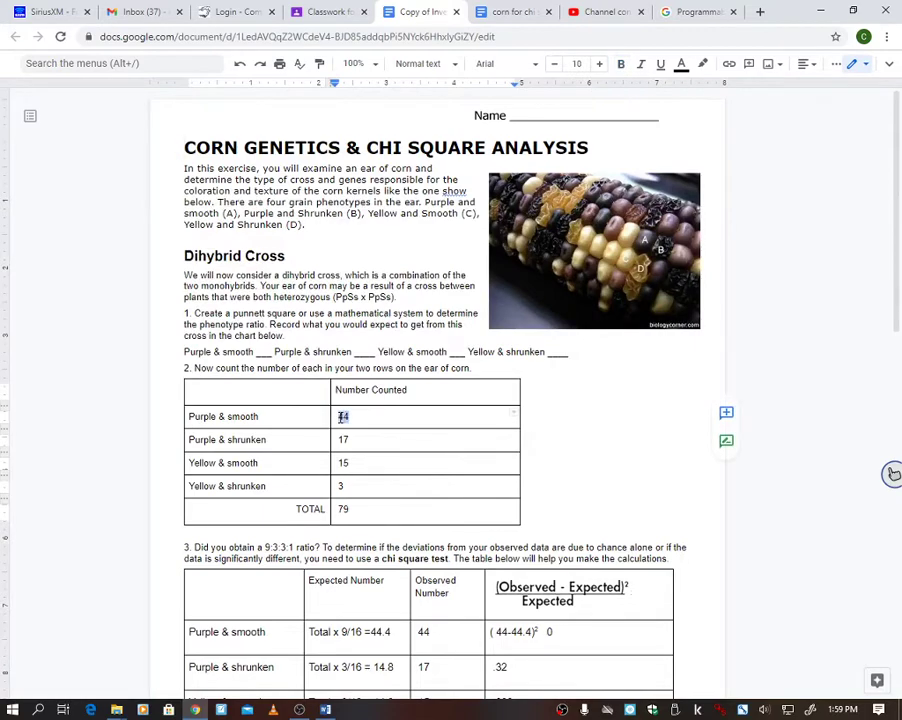
key("BackSpace")
double_click(343, 439)
key("BackSpace")
Step: Delete the yellow kernel counts 15 and 3 and the TOTAL of 79
double_click(343, 462)
key("BackSpace")
double_click(341, 486)
key("BackSpace")
double_click(344, 509)
key("BackSpace")
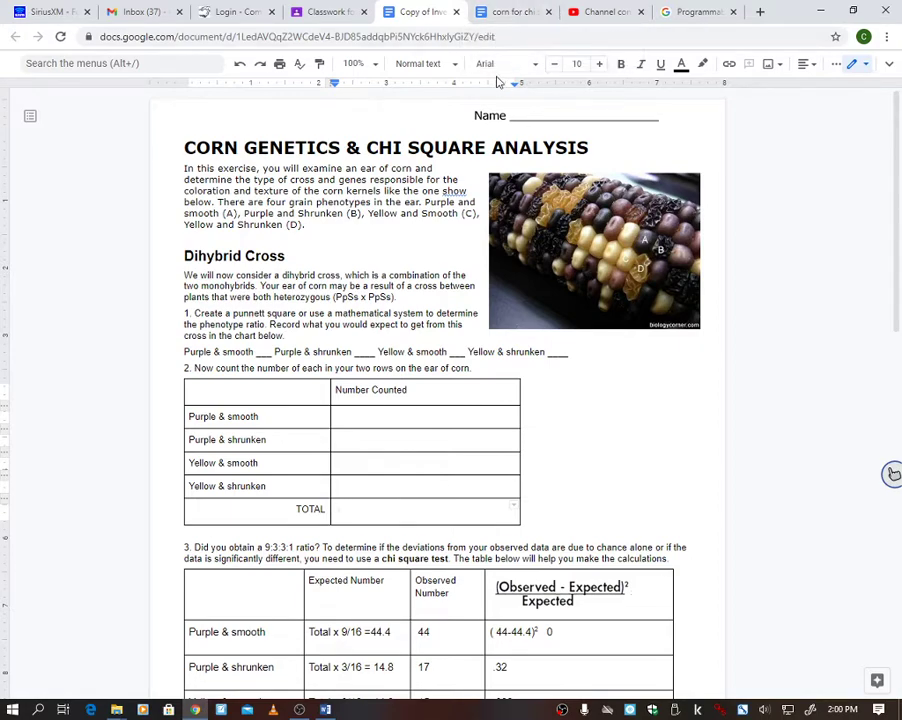
Step: Undo the deletions to restore the counts 44, 17, 15, 3 and total 79
left_click(248, 70)
left_click(248, 70)
left_click(248, 72)
left_click(248, 72)
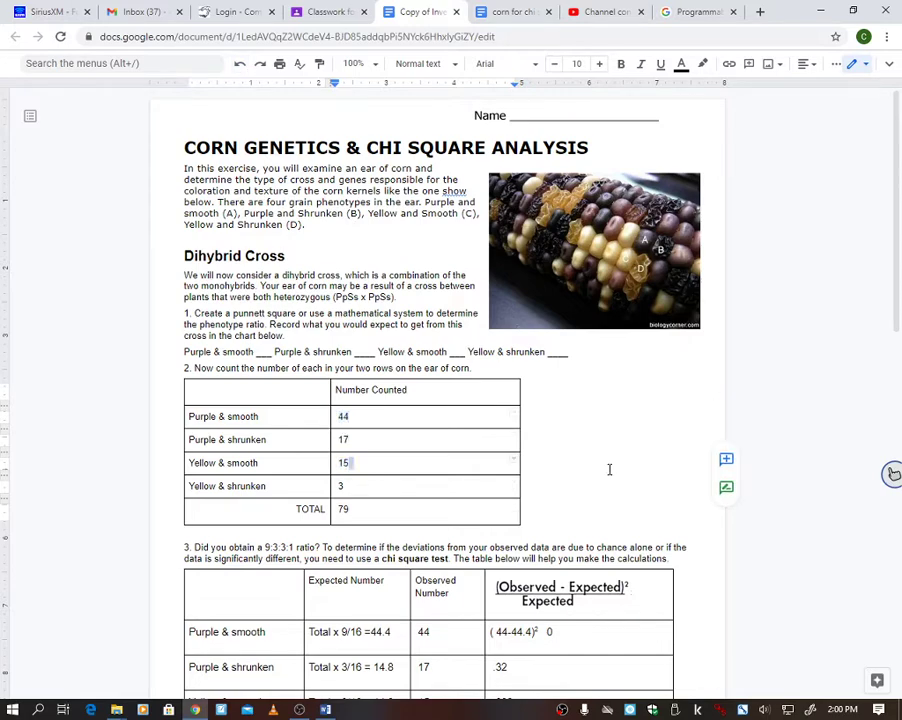
Step: Switch to the corn-photo document and enlarge the page to 125%
left_click(512, 11)
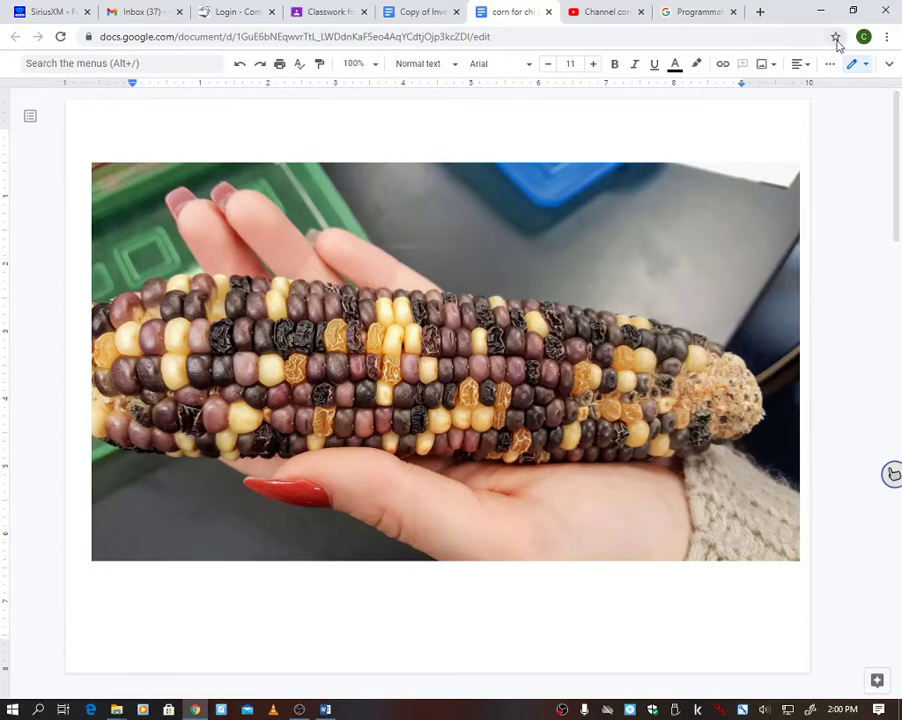
left_click(886, 37)
left_click(845, 168)
left_click(845, 168)
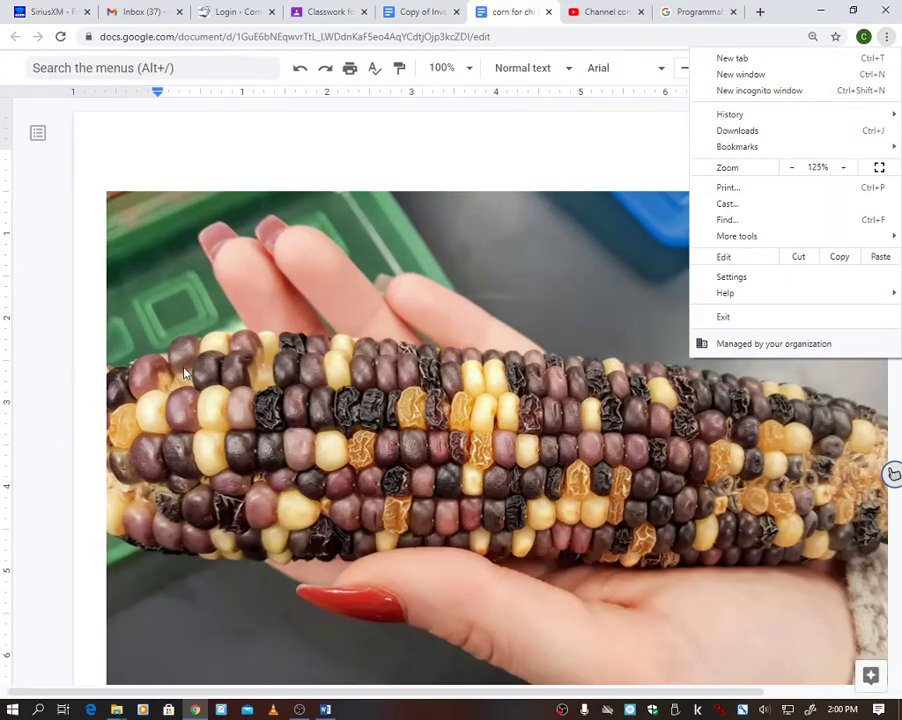
left_click(261, 145)
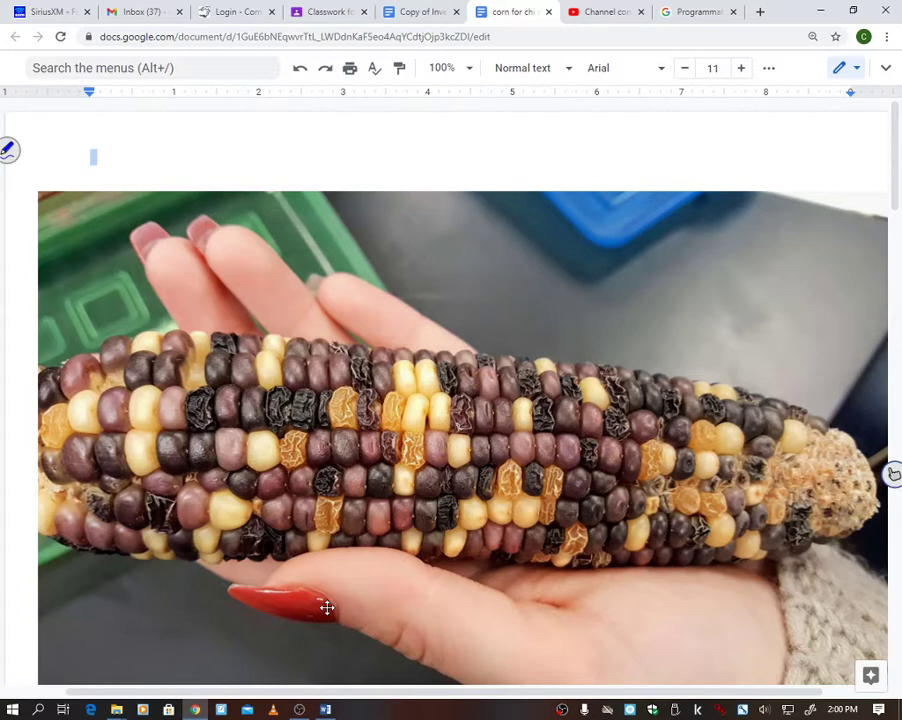
Step: Tally the upper kernels of the corn photo with blue strokes
left_click_drag(81, 356, 81, 384)
left_click_drag(119, 336, 118, 364)
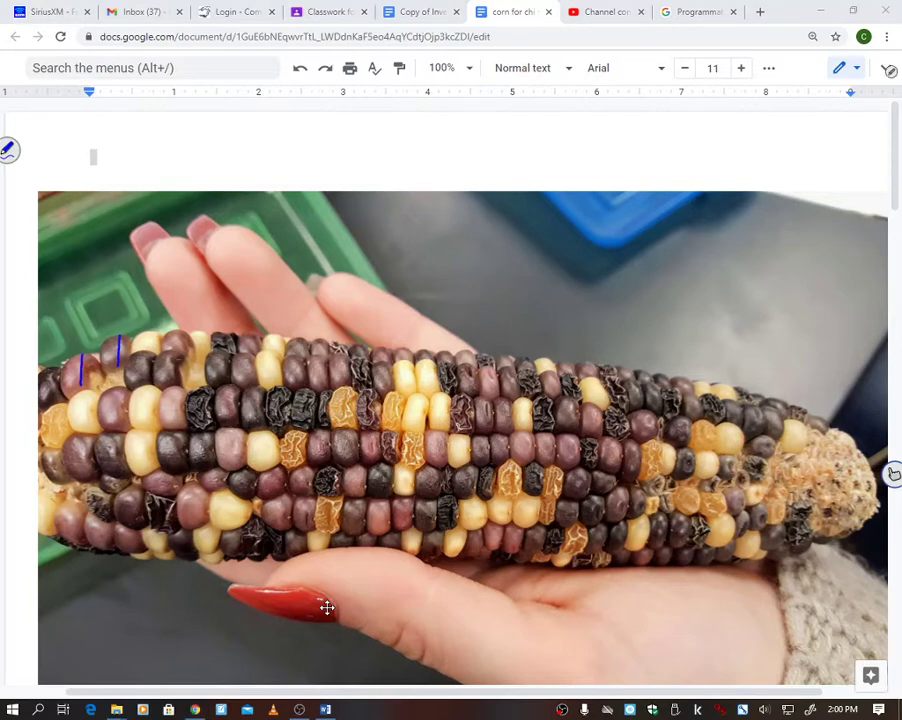
left_click_drag(181, 329, 182, 350)
left_click_drag(319, 340, 320, 357)
left_click_drag(249, 334, 250, 352)
mouse_move(239, 358)
left_mouse_down()
mouse_move(240, 385)
mouse_move(218, 383)
left_mouse_up()
left_click_drag(319, 360, 320, 385)
left_click_drag(341, 357, 339, 375)
left_click_drag(300, 337, 297, 355)
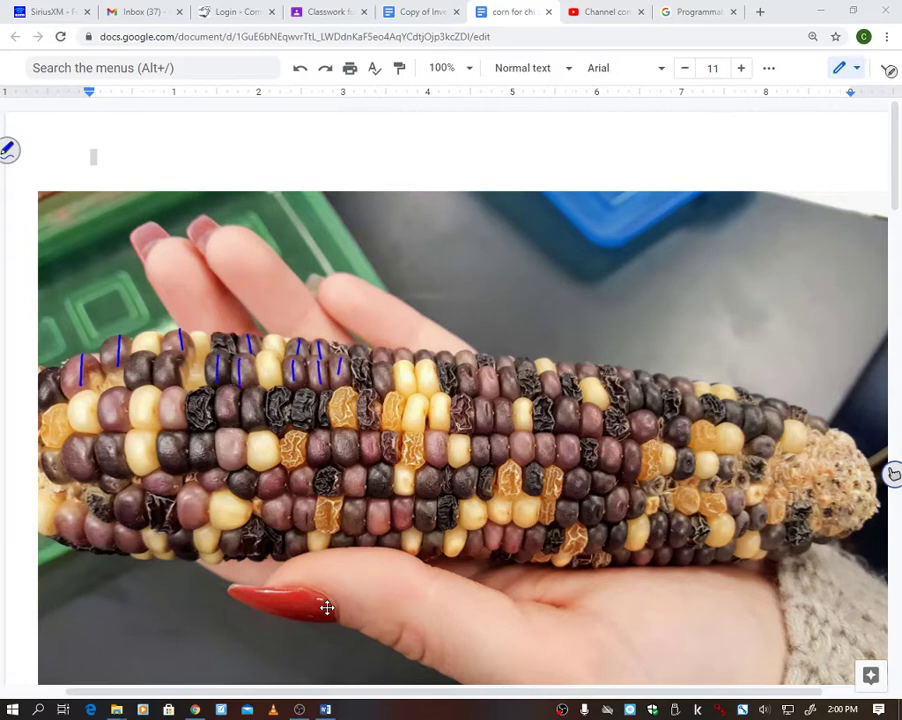
left_click_drag(136, 349, 135, 385)
Step: Tally the lower-left kernels with more blue strokes
left_click_drag(75, 446, 80, 478)
left_click_drag(117, 392, 119, 418)
left_click_drag(172, 392, 174, 409)
left_click_drag(231, 436, 232, 454)
left_click_drag(189, 497, 191, 516)
mouse_move(121, 527)
left_mouse_down()
mouse_move(122, 549)
mouse_move(99, 546)
left_mouse_up()
left_click_drag(74, 506, 77, 538)
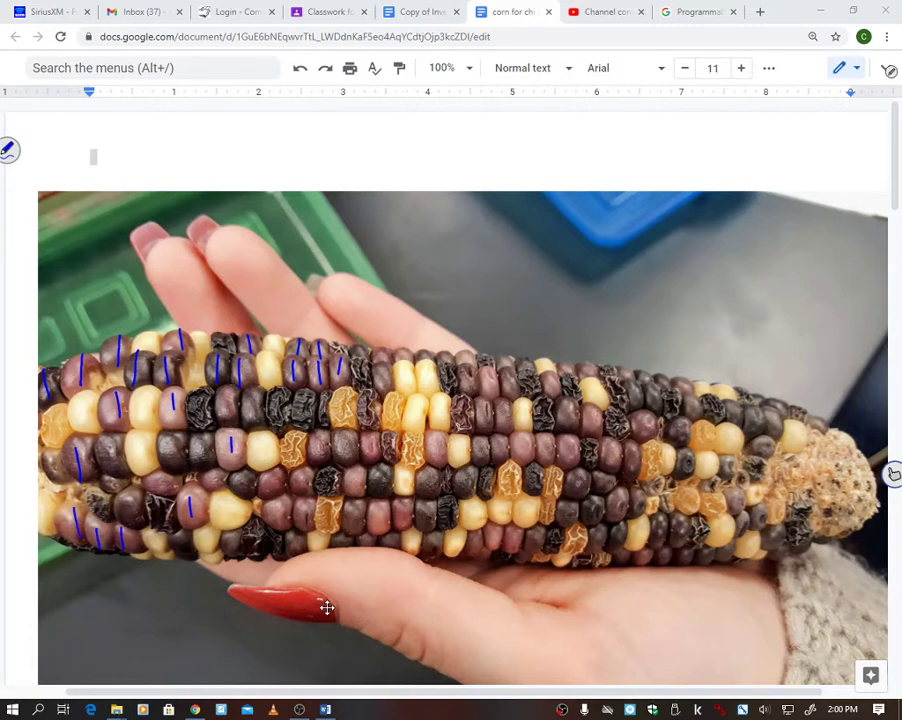
Step: Tally a different kernel type in red and another type in green
left_click_drag(146, 327, 150, 351)
left_click_drag(201, 333, 202, 358)
left_click_drag(276, 335, 270, 378)
left_click_drag(360, 367, 361, 388)
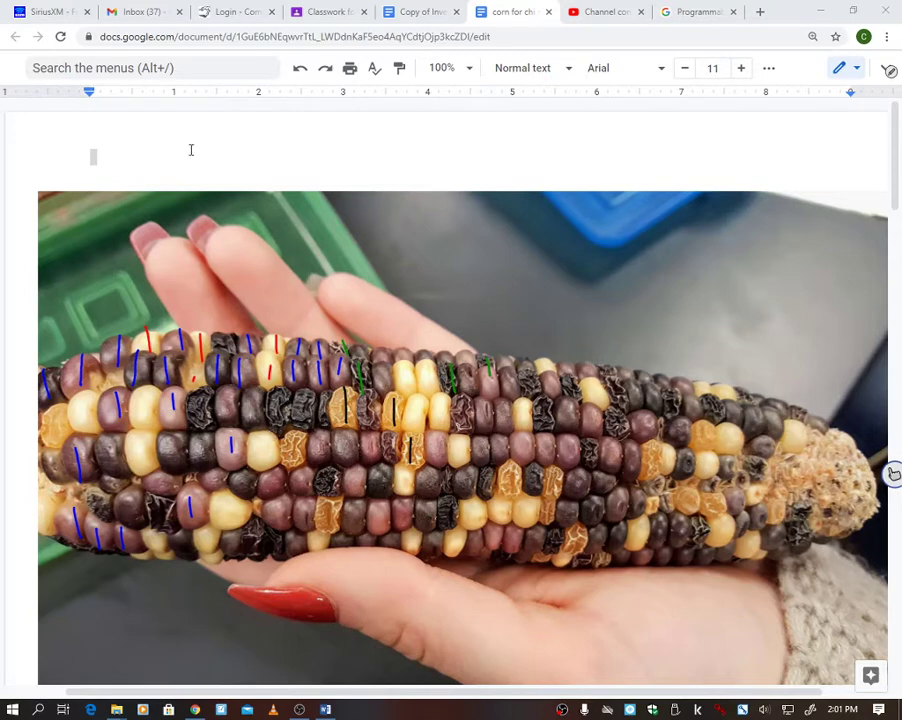
Step: Erase all tally marks from the photo and return to the chi-square worksheet
left_click(886, 71)
left_click(849, 109)
left_click(445, 11)
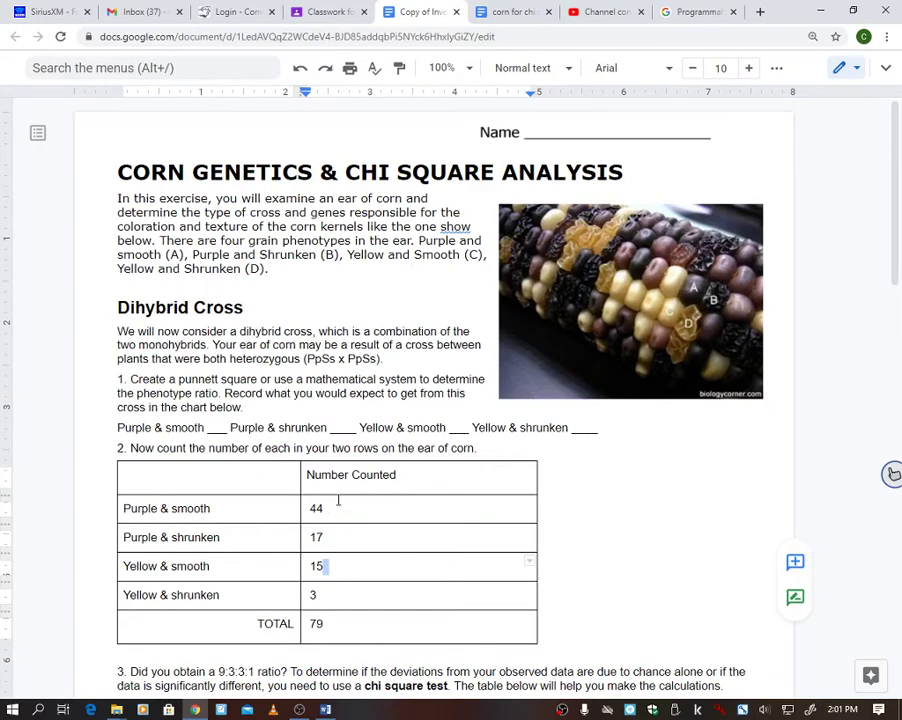
Step: Point out the Purple & smooth count of 44, then scroll down to the chi-square table
left_click(335, 511)
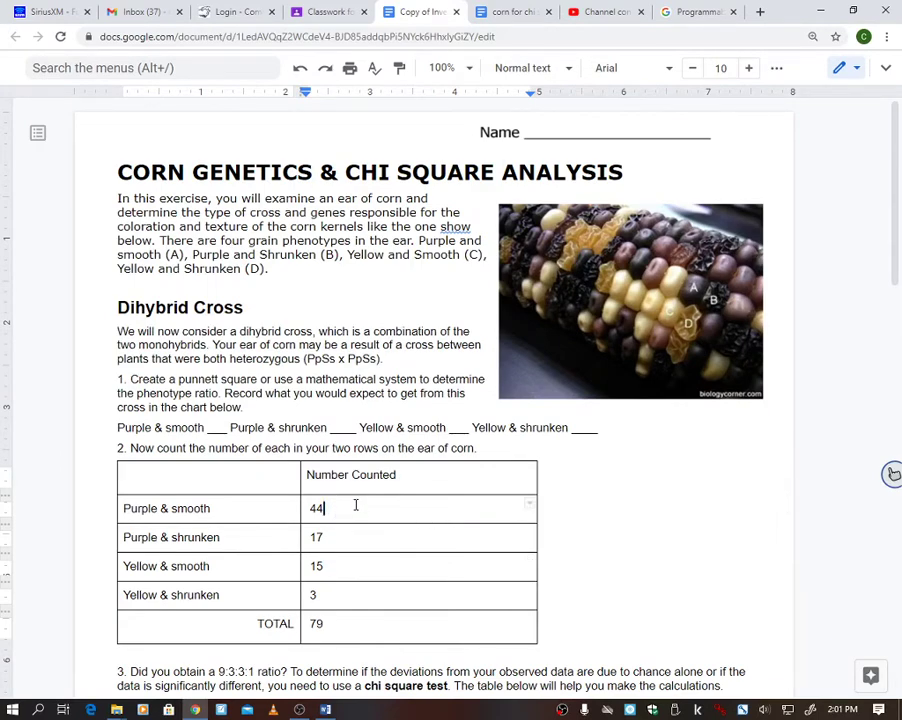
scroll(615, 595, "down", 3)
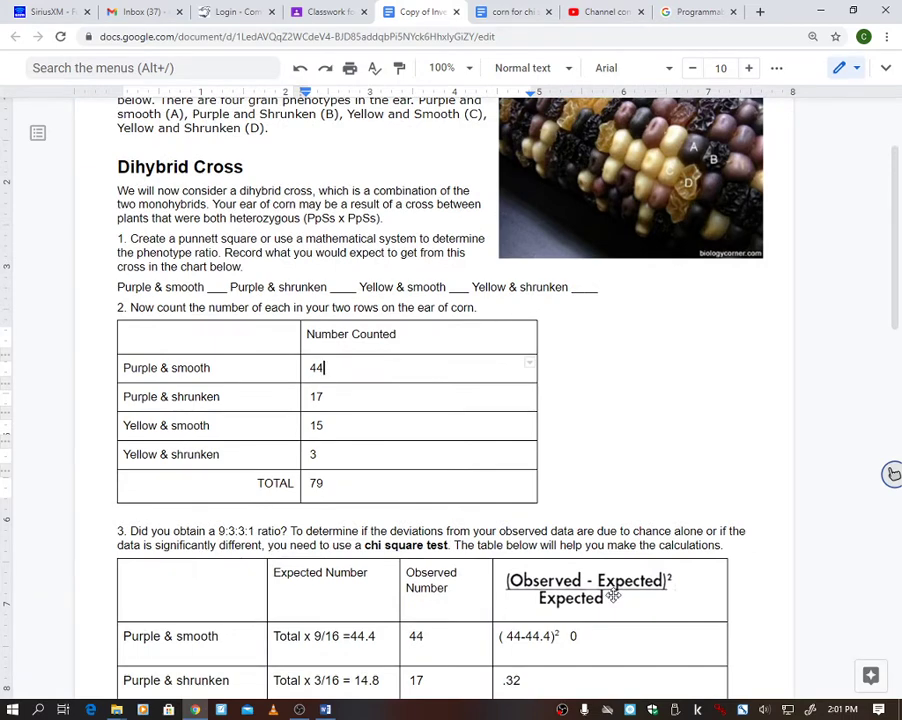
left_click(329, 369)
scroll(326, 380, "down", 3)
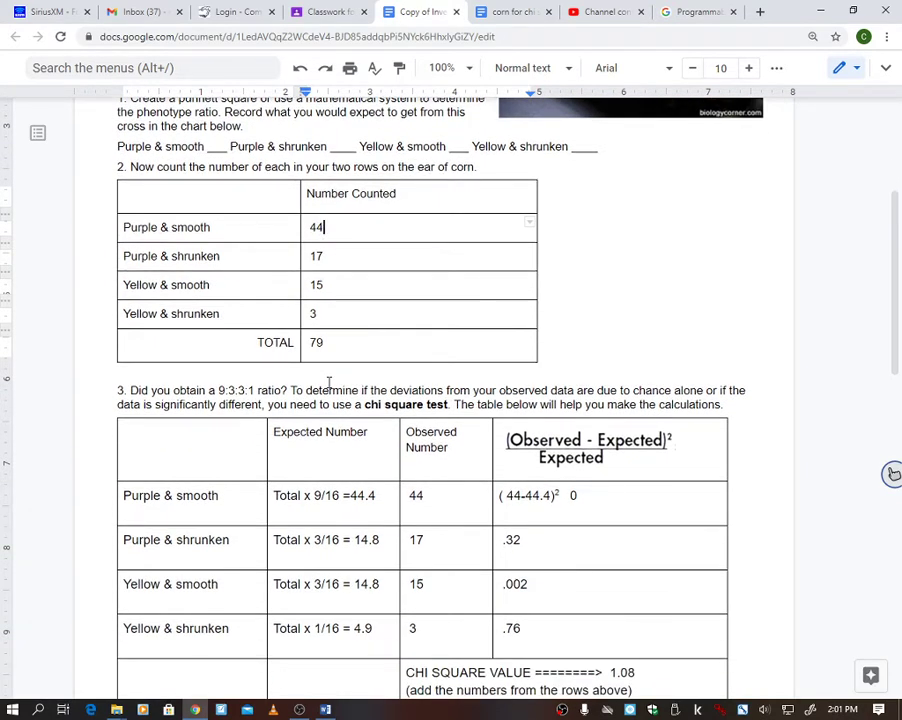
scroll(329, 383, "down", 1)
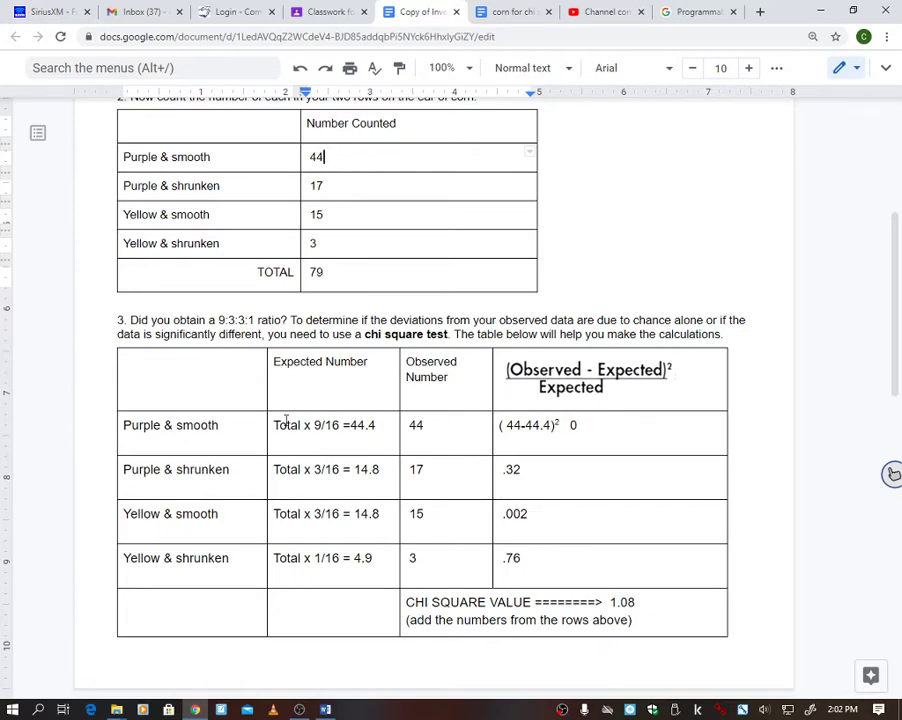
left_click(268, 424)
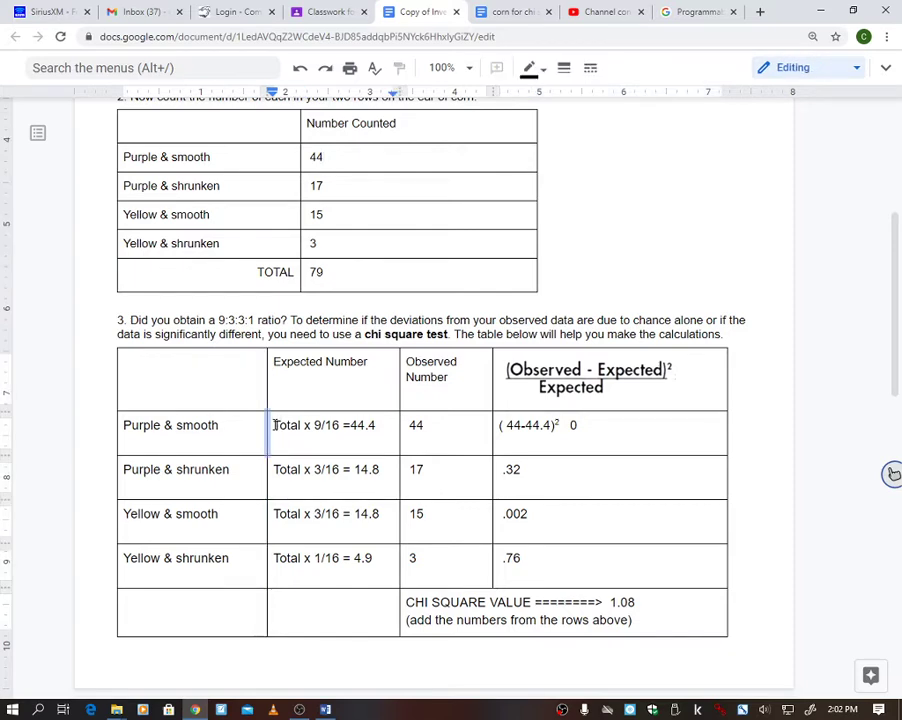
left_click_drag(274, 424, 303, 425)
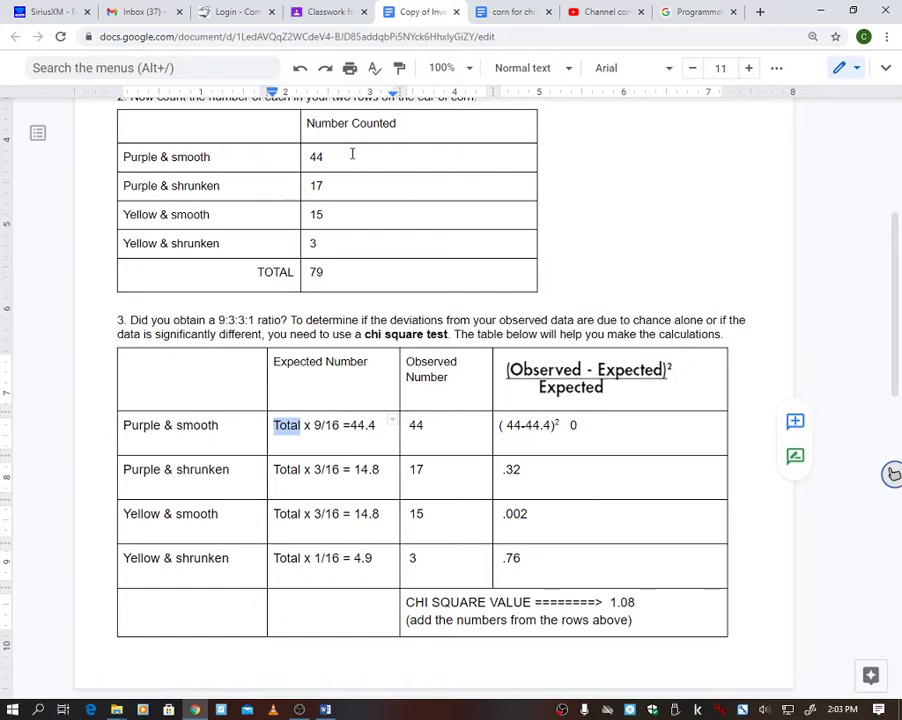
double_click(320, 157)
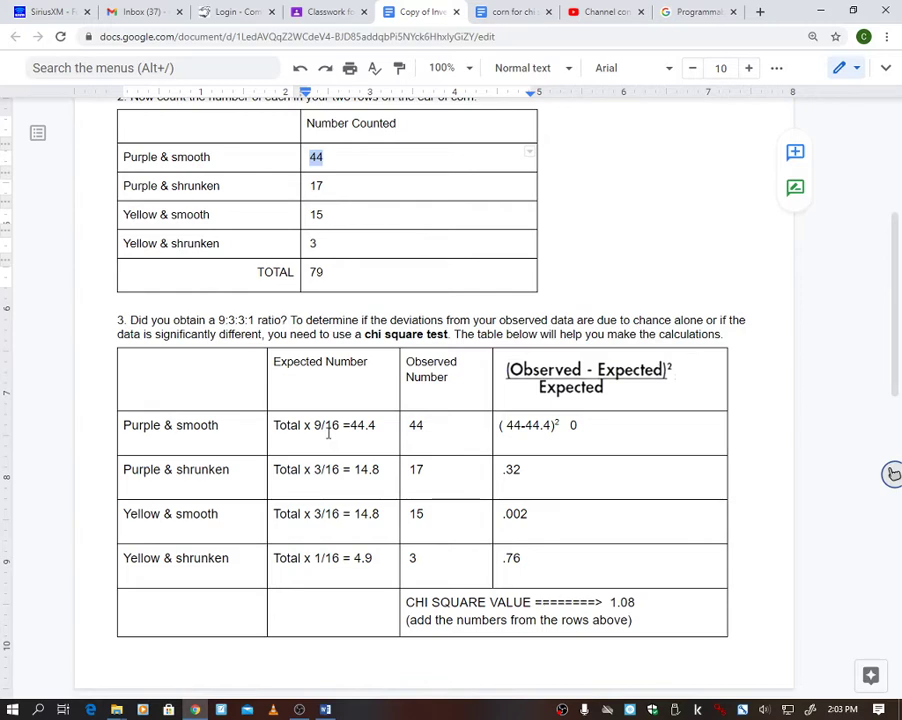
double_click(316, 185)
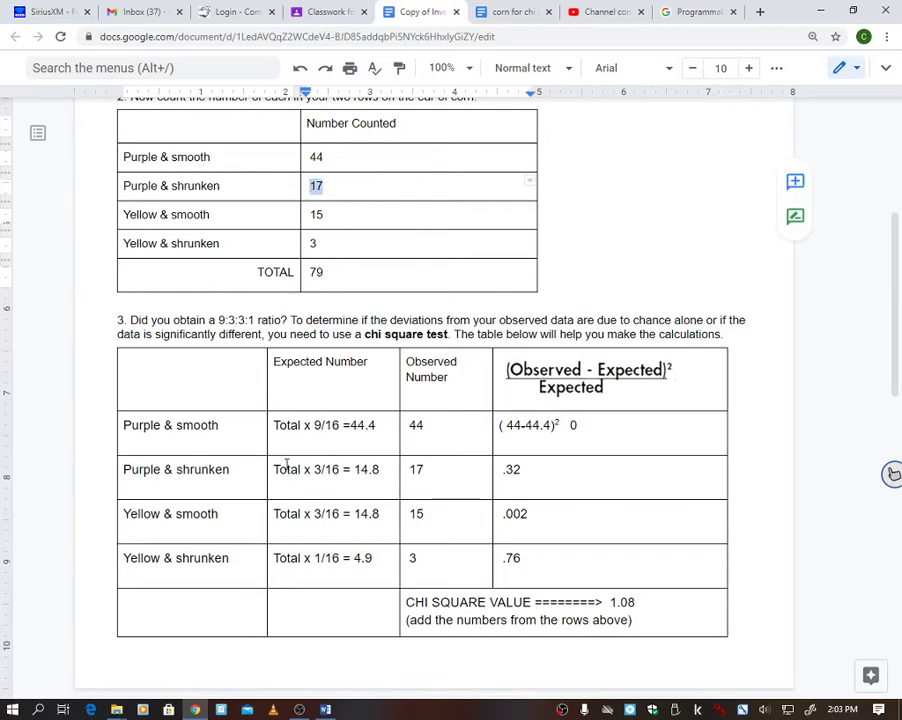
double_click(286, 466)
left_click(286, 466)
double_click(288, 466)
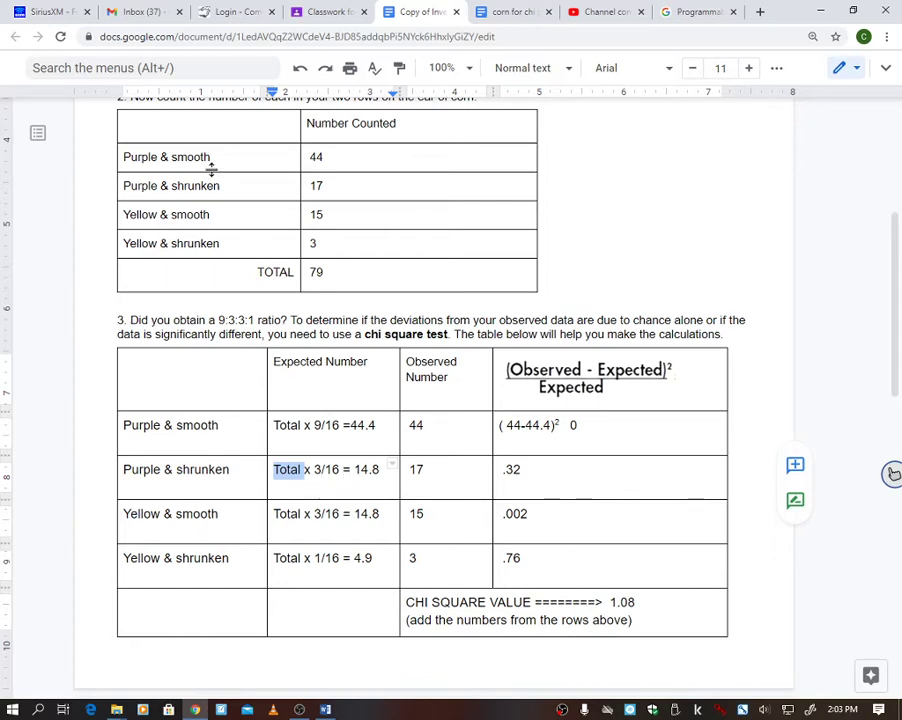
double_click(314, 214)
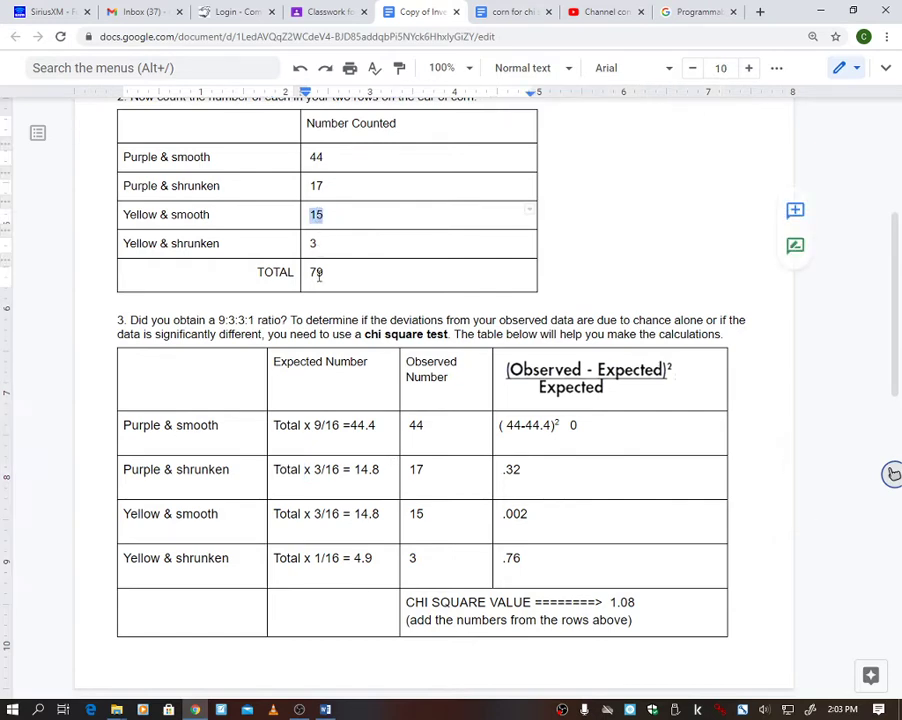
double_click(284, 513)
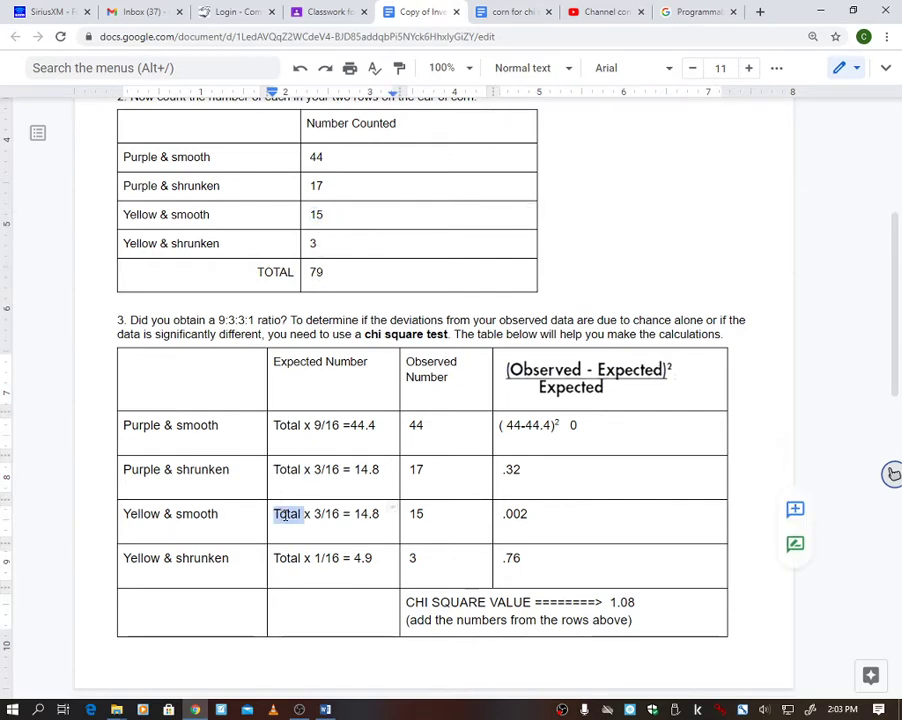
double_click(311, 242)
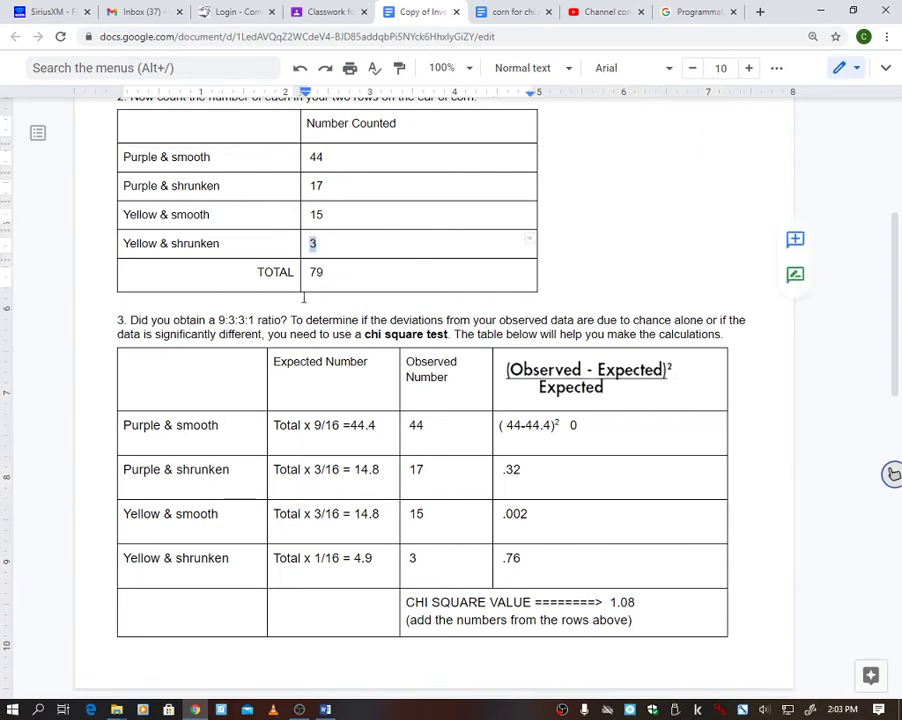
double_click(287, 560)
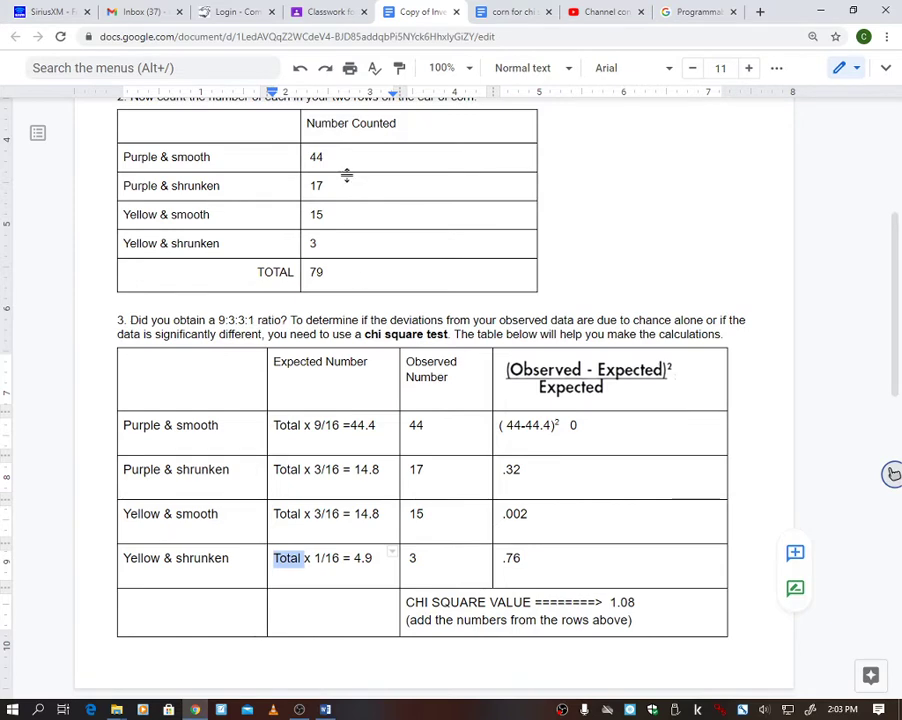
double_click(316, 157)
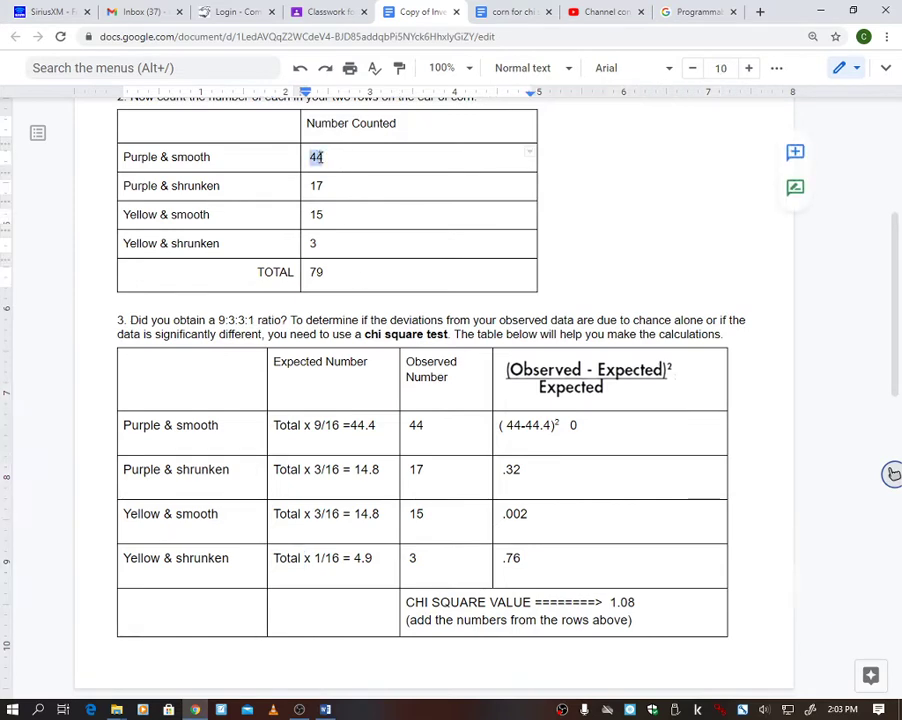
double_click(412, 424)
double_click(316, 186)
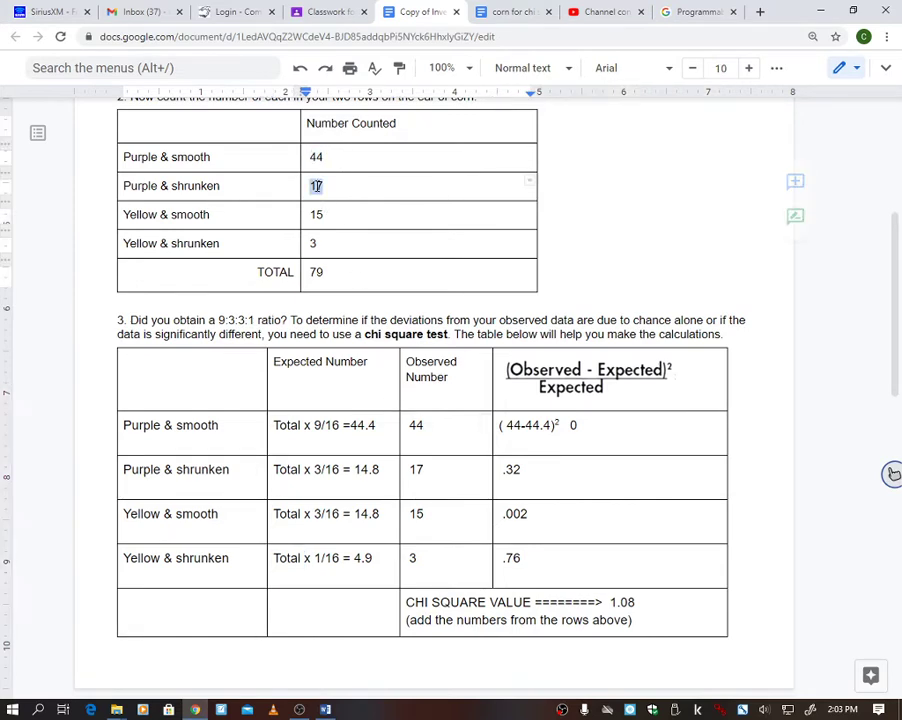
double_click(412, 469)
double_click(316, 214)
double_click(416, 513)
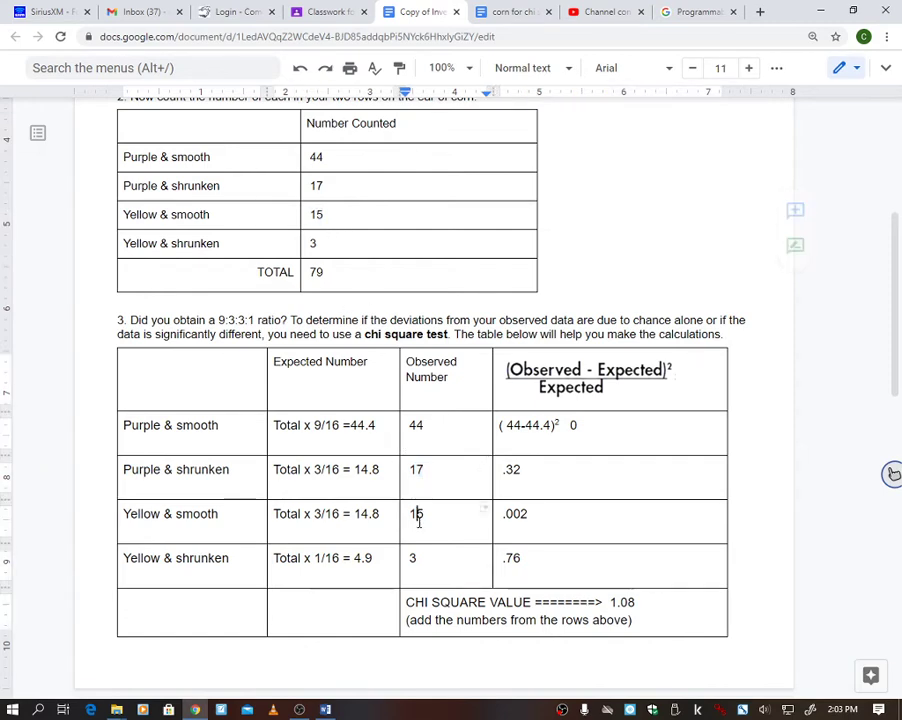
double_click(313, 243)
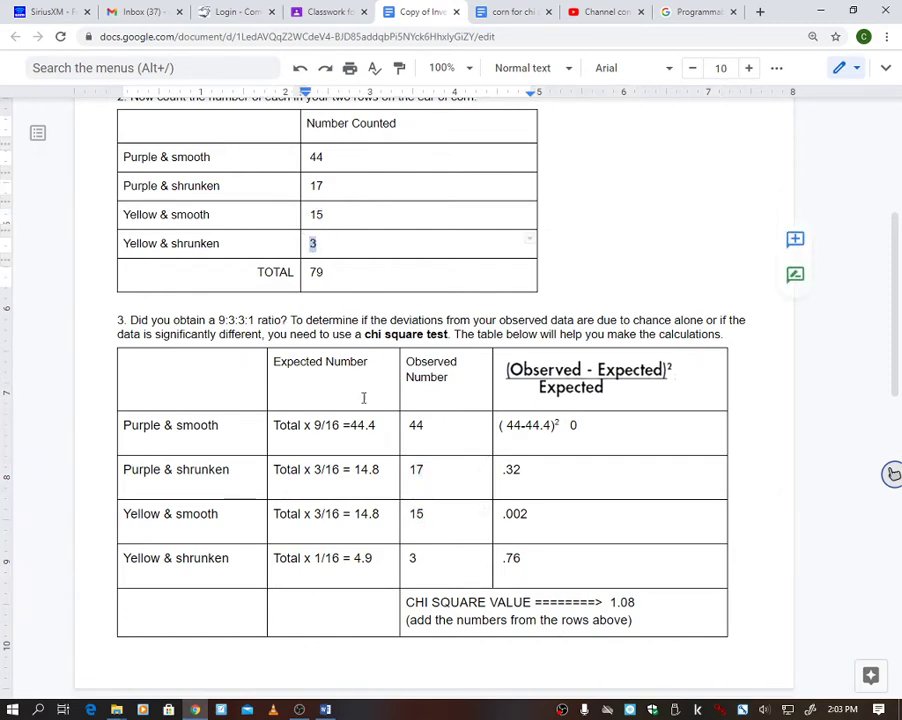
double_click(411, 558)
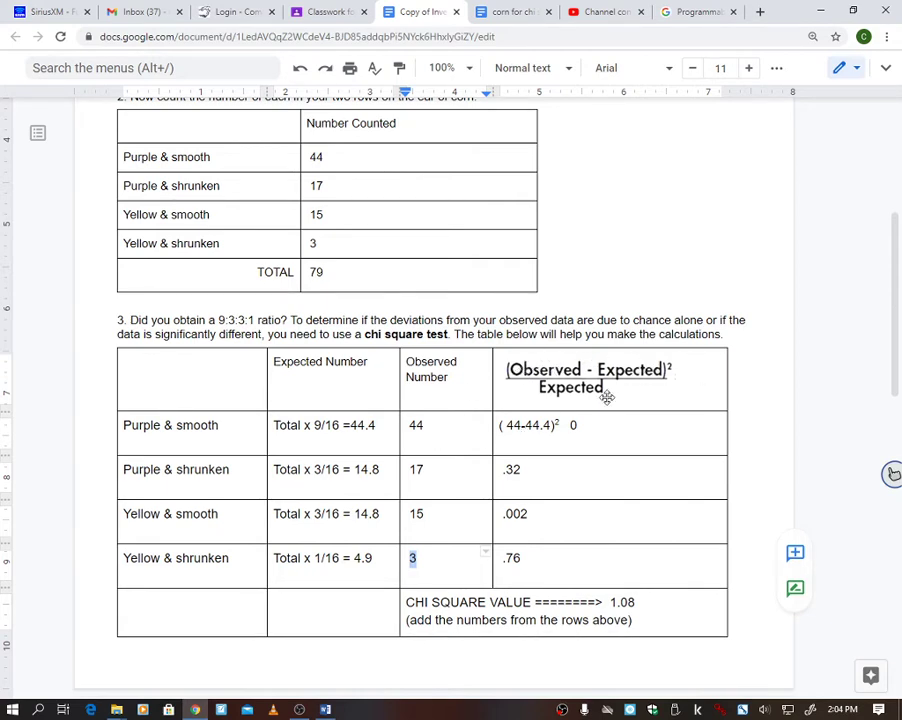
double_click(416, 425)
left_click_drag(506, 425, 531, 425)
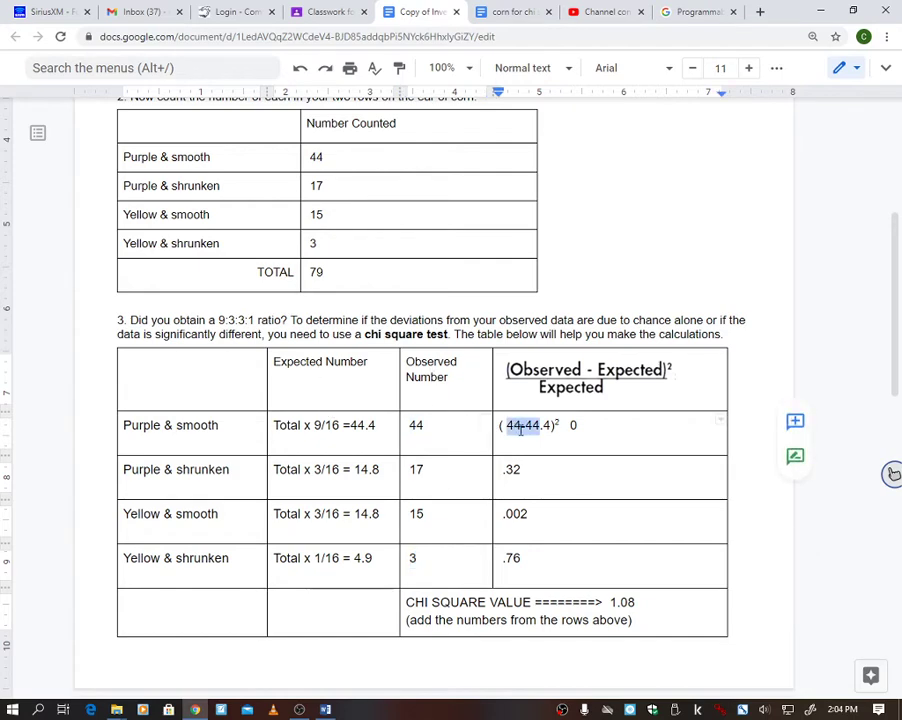
left_click(540, 425)
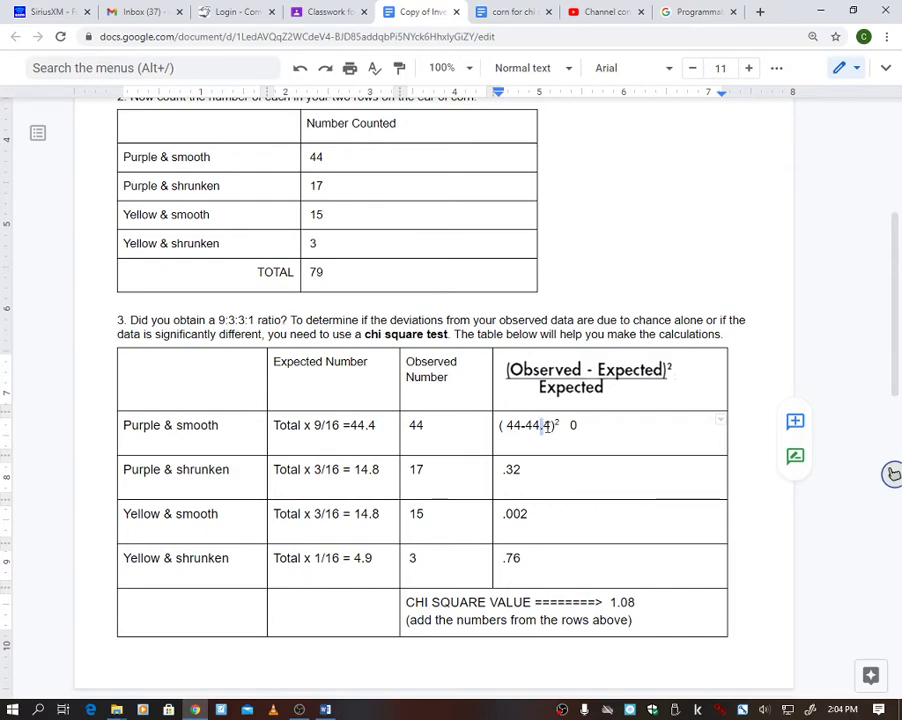
double_click(545, 425)
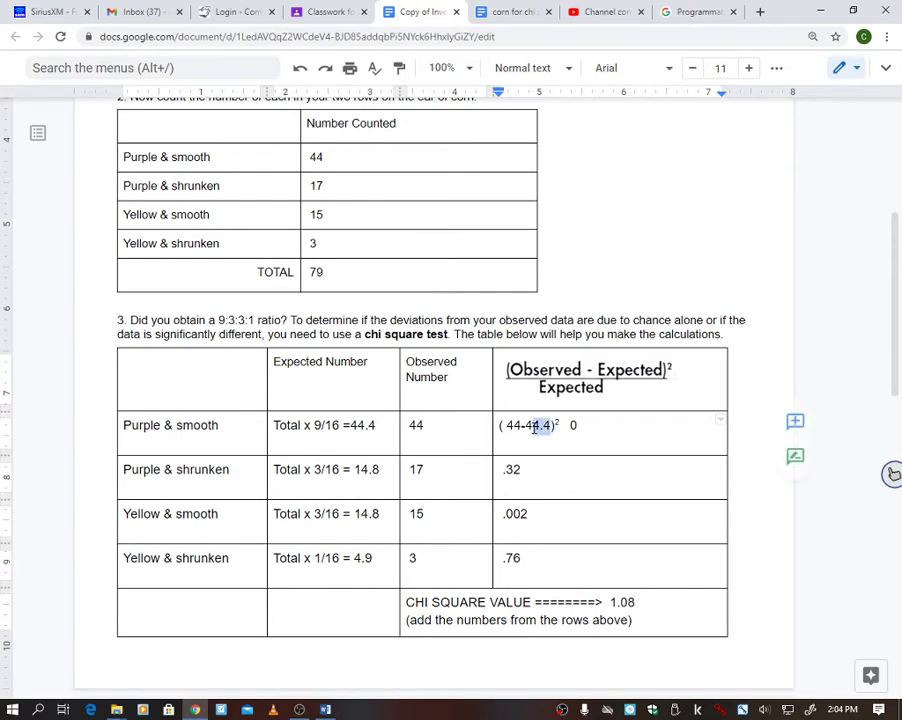
left_click(358, 426)
double_click(356, 424)
left_click(376, 425)
left_click_drag(376, 425, 352, 424)
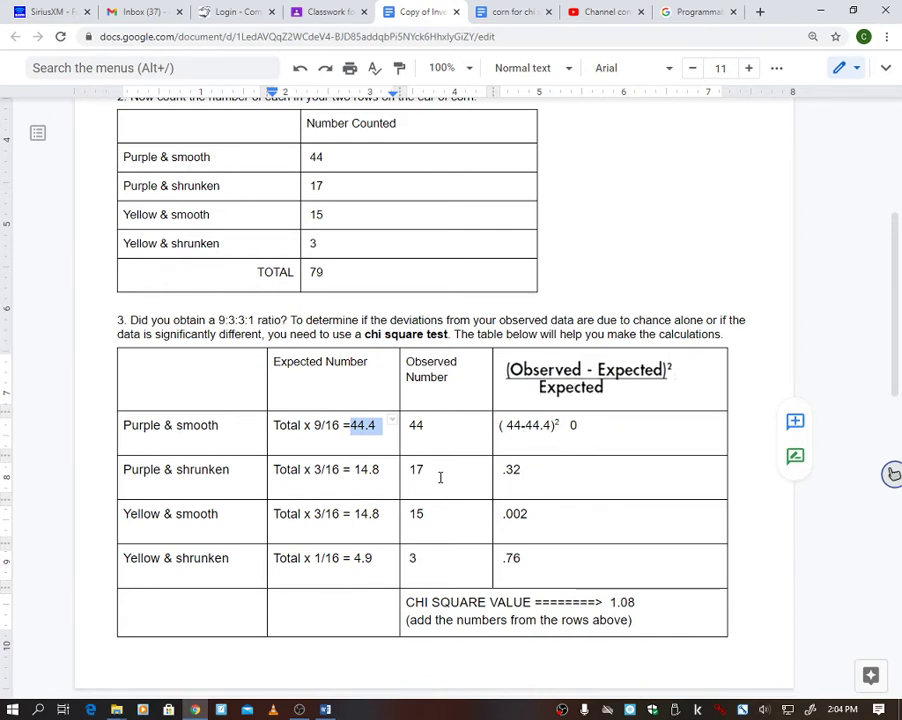
left_click(576, 425)
key("shift+Left")
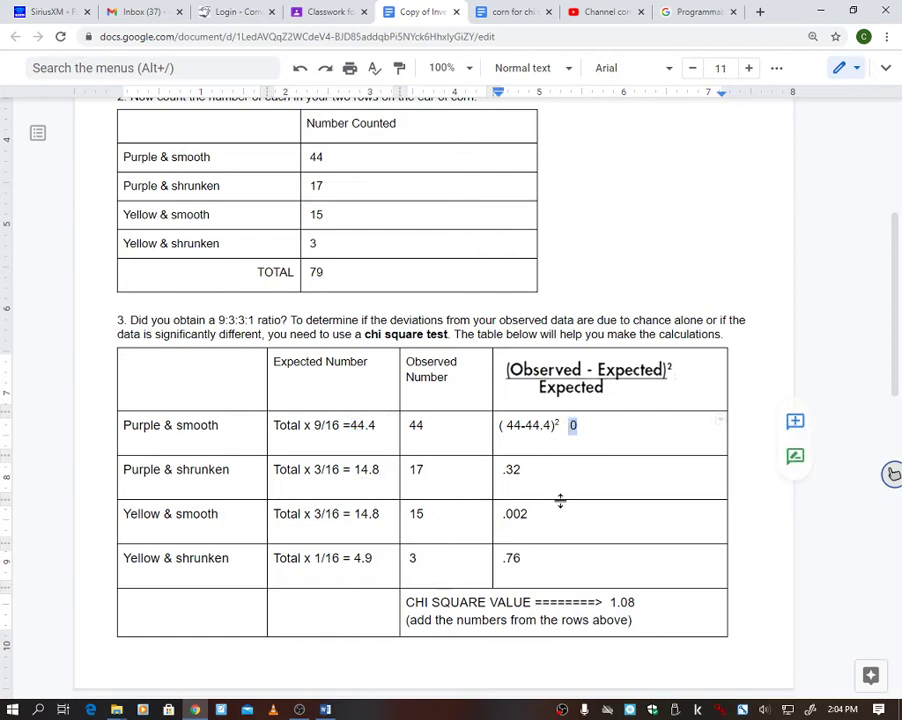
double_click(417, 469)
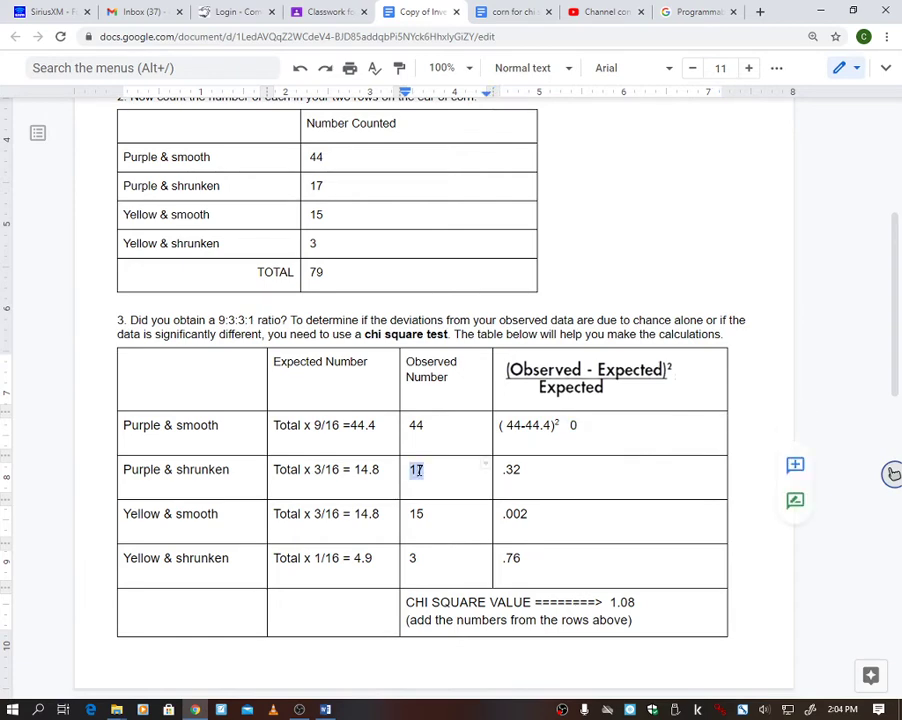
left_click(363, 470)
triple_click(363, 468)
left_click(368, 472)
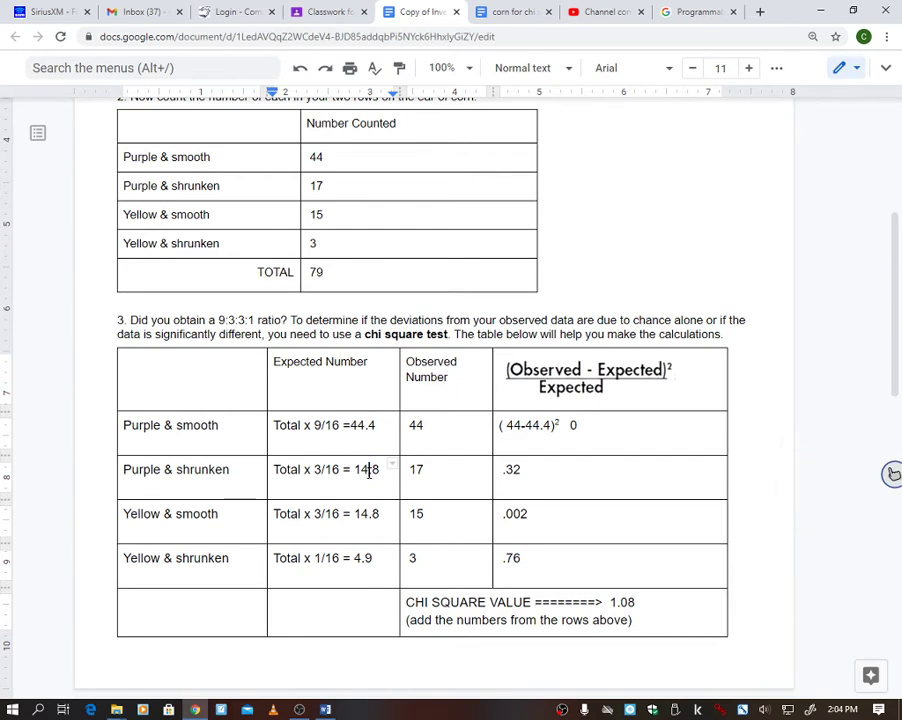
left_click(381, 470)
left_click_drag(381, 470, 355, 474)
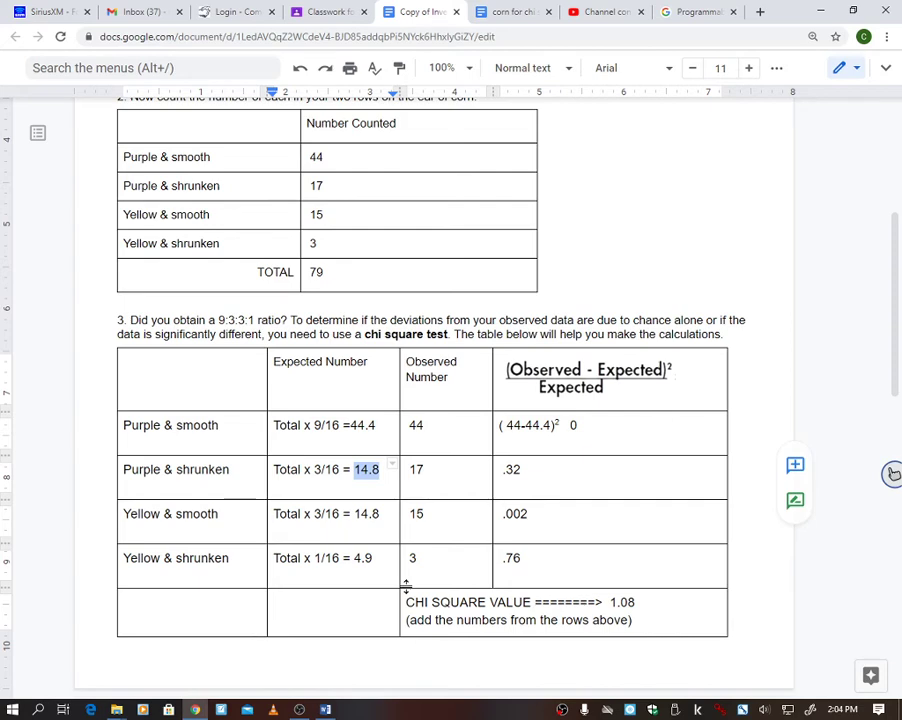
left_click(364, 425)
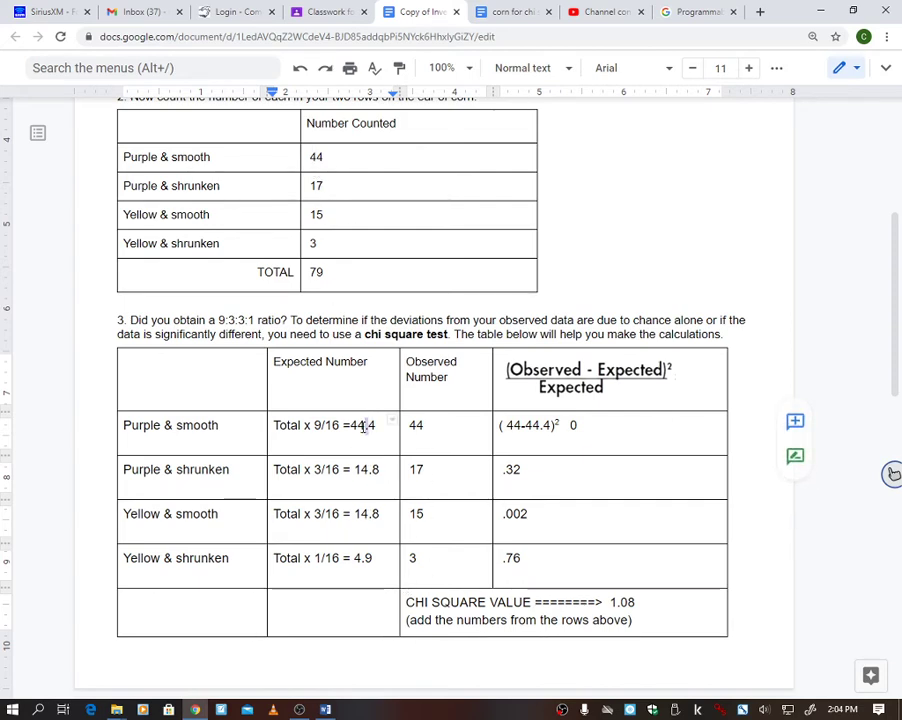
triple_click(364, 425)
left_click(380, 425)
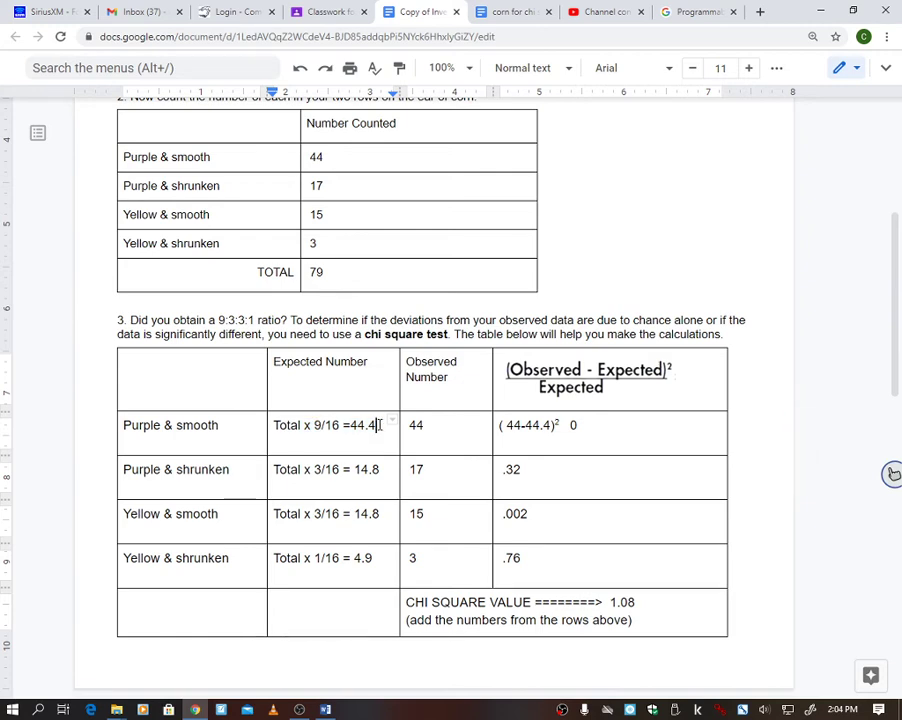
left_click_drag(380, 425, 350, 425)
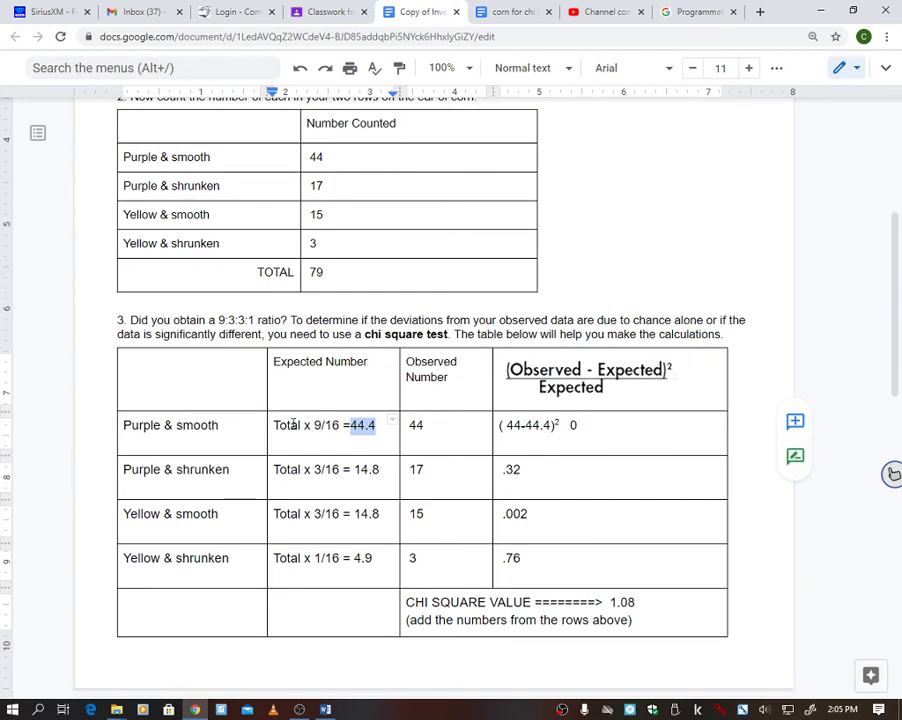
triple_click(292, 425)
double_click(292, 425)
triple_click(292, 425)
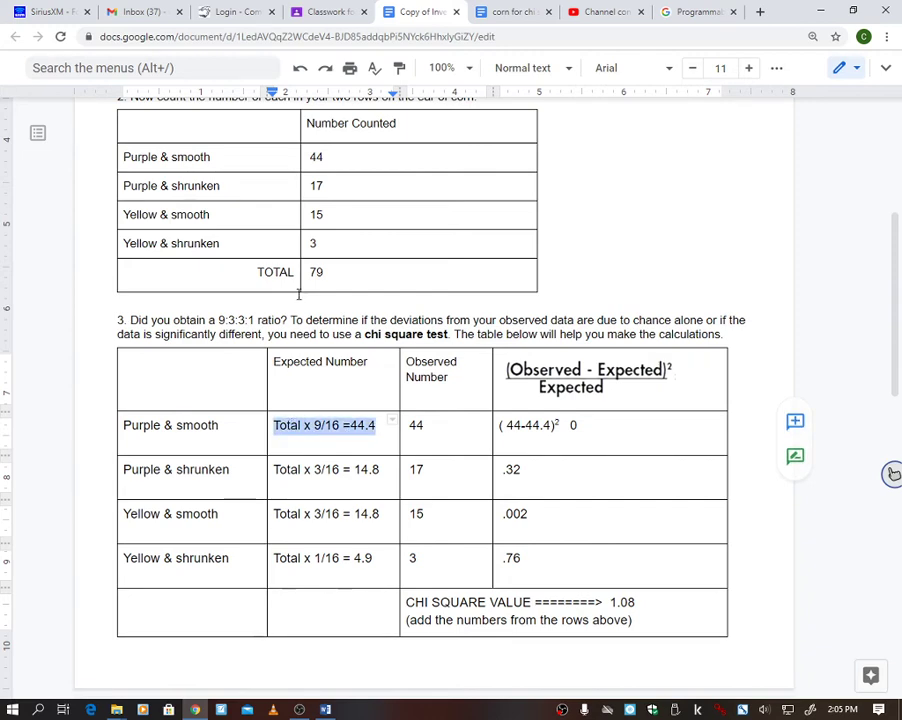
left_click(314, 156)
double_click(315, 185)
double_click(316, 214)
left_click(310, 243)
double_click(414, 425)
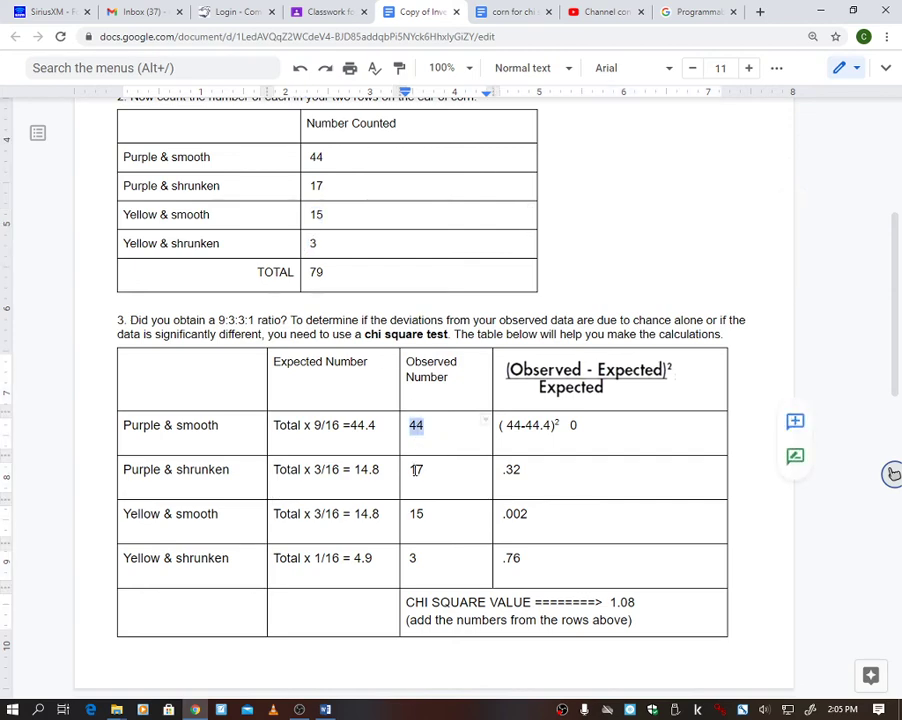
double_click(414, 469)
double_click(415, 514)
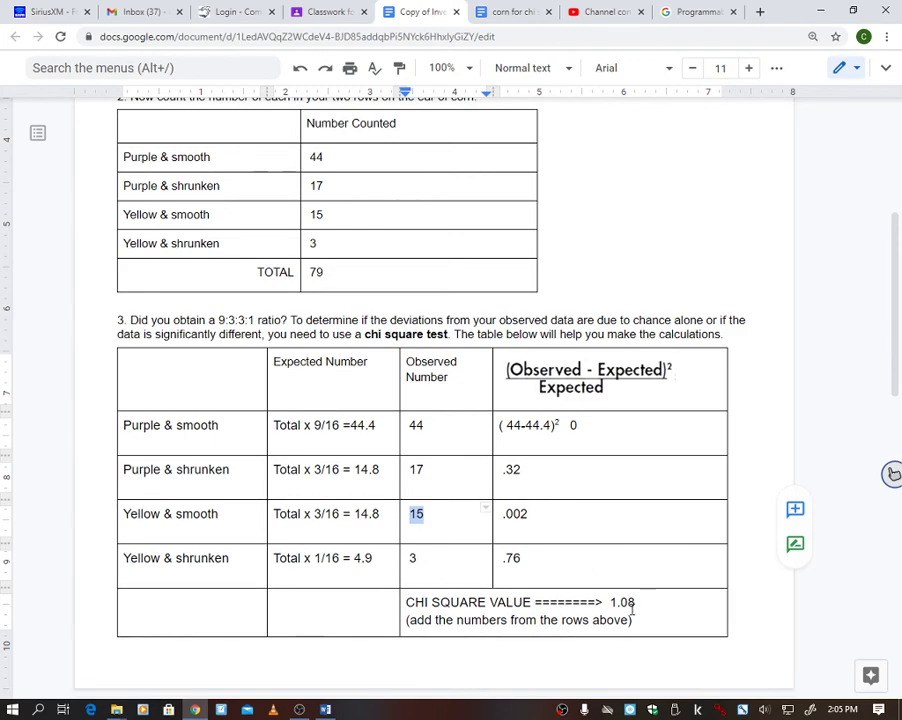
Step: Scroll through question 4, the Good Fit table and the problem set, then back up
scroll(632, 605, "down", 4)
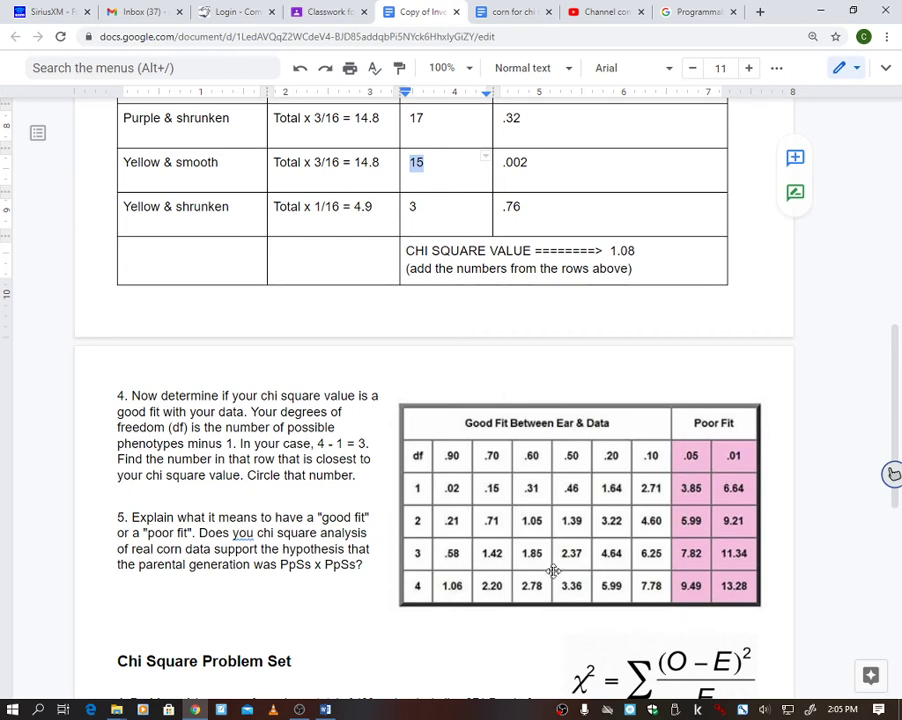
scroll(553, 571, "down", 3)
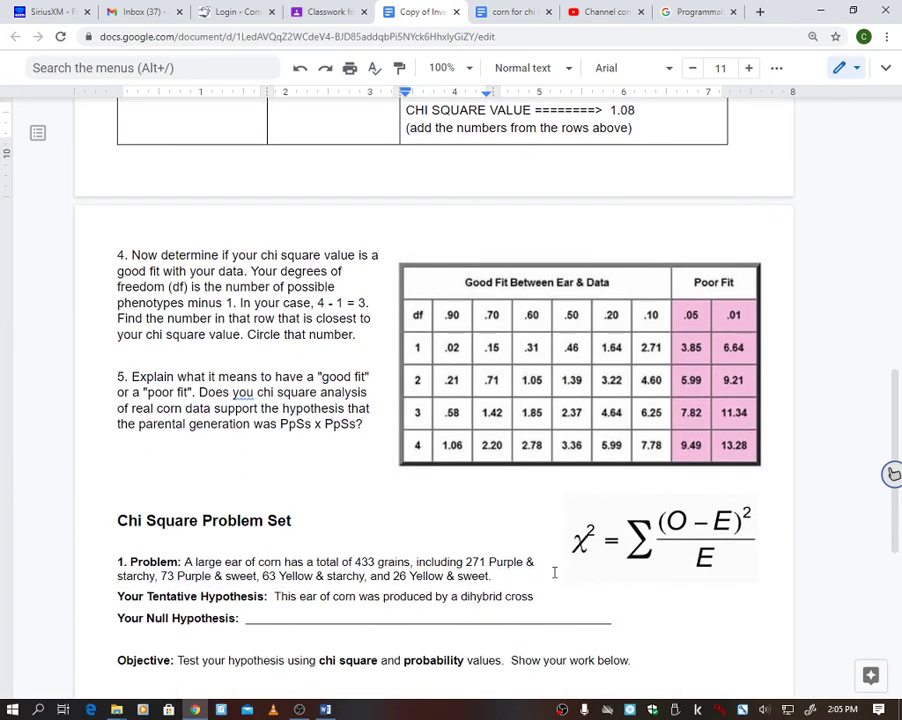
scroll(554, 572, "down", 5)
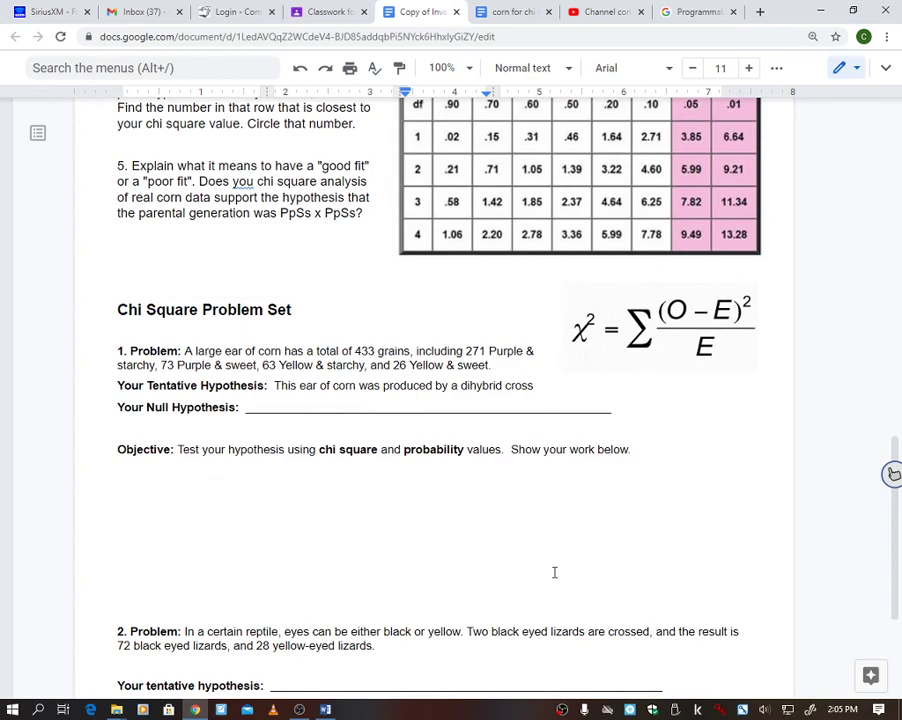
scroll(554, 572, "down", 5)
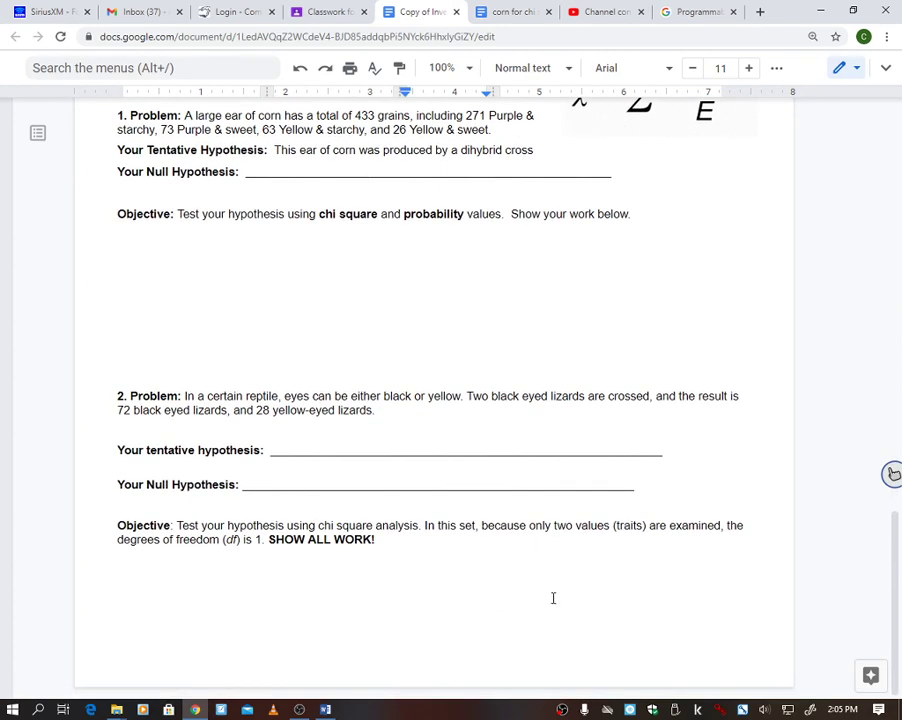
scroll(551, 602, "up", 20)
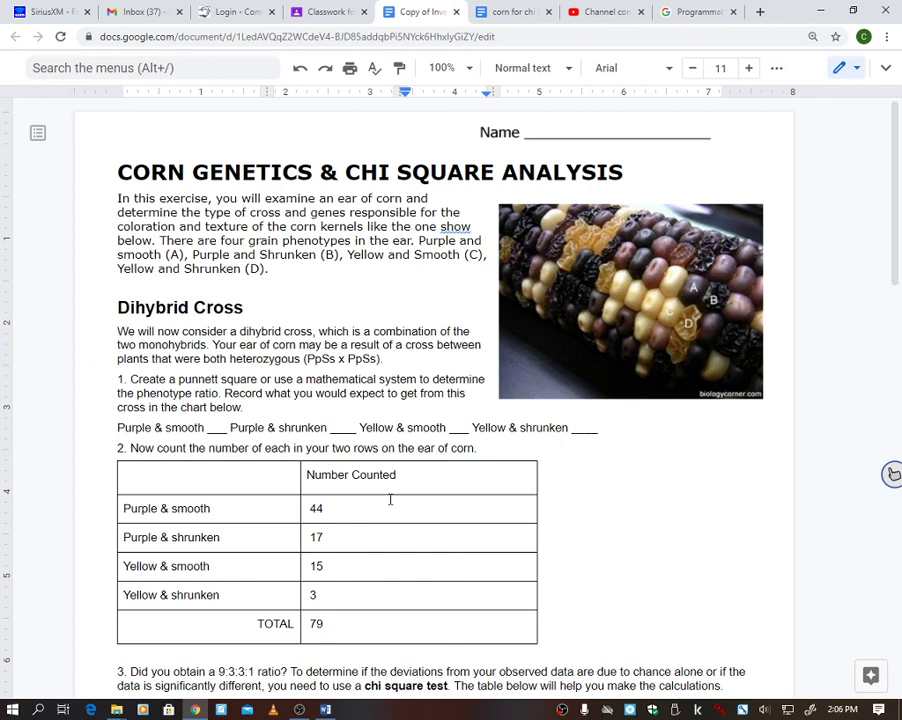
key("alt+Tab")
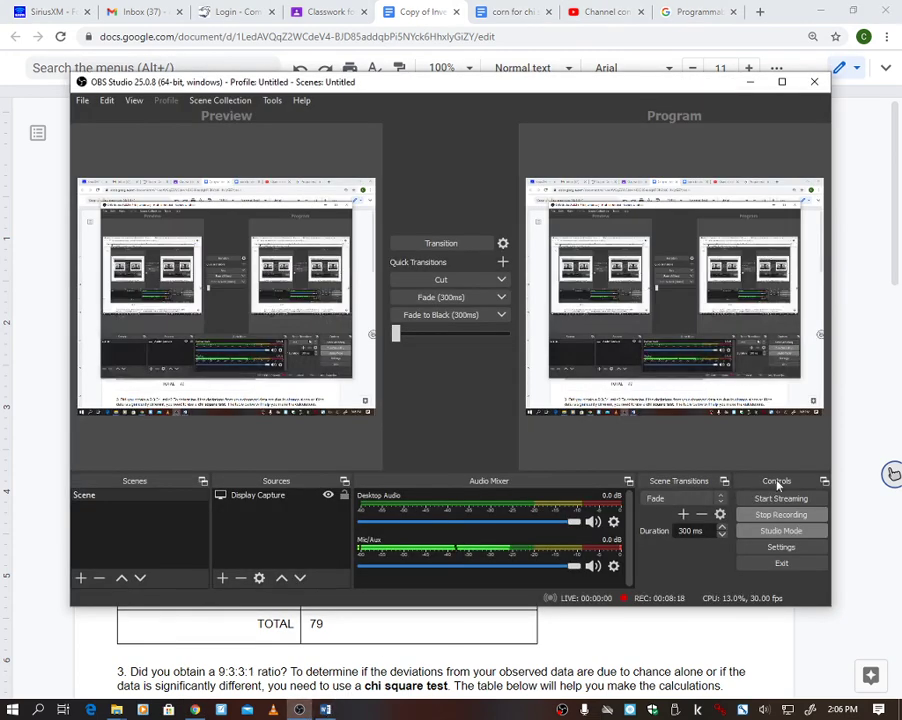